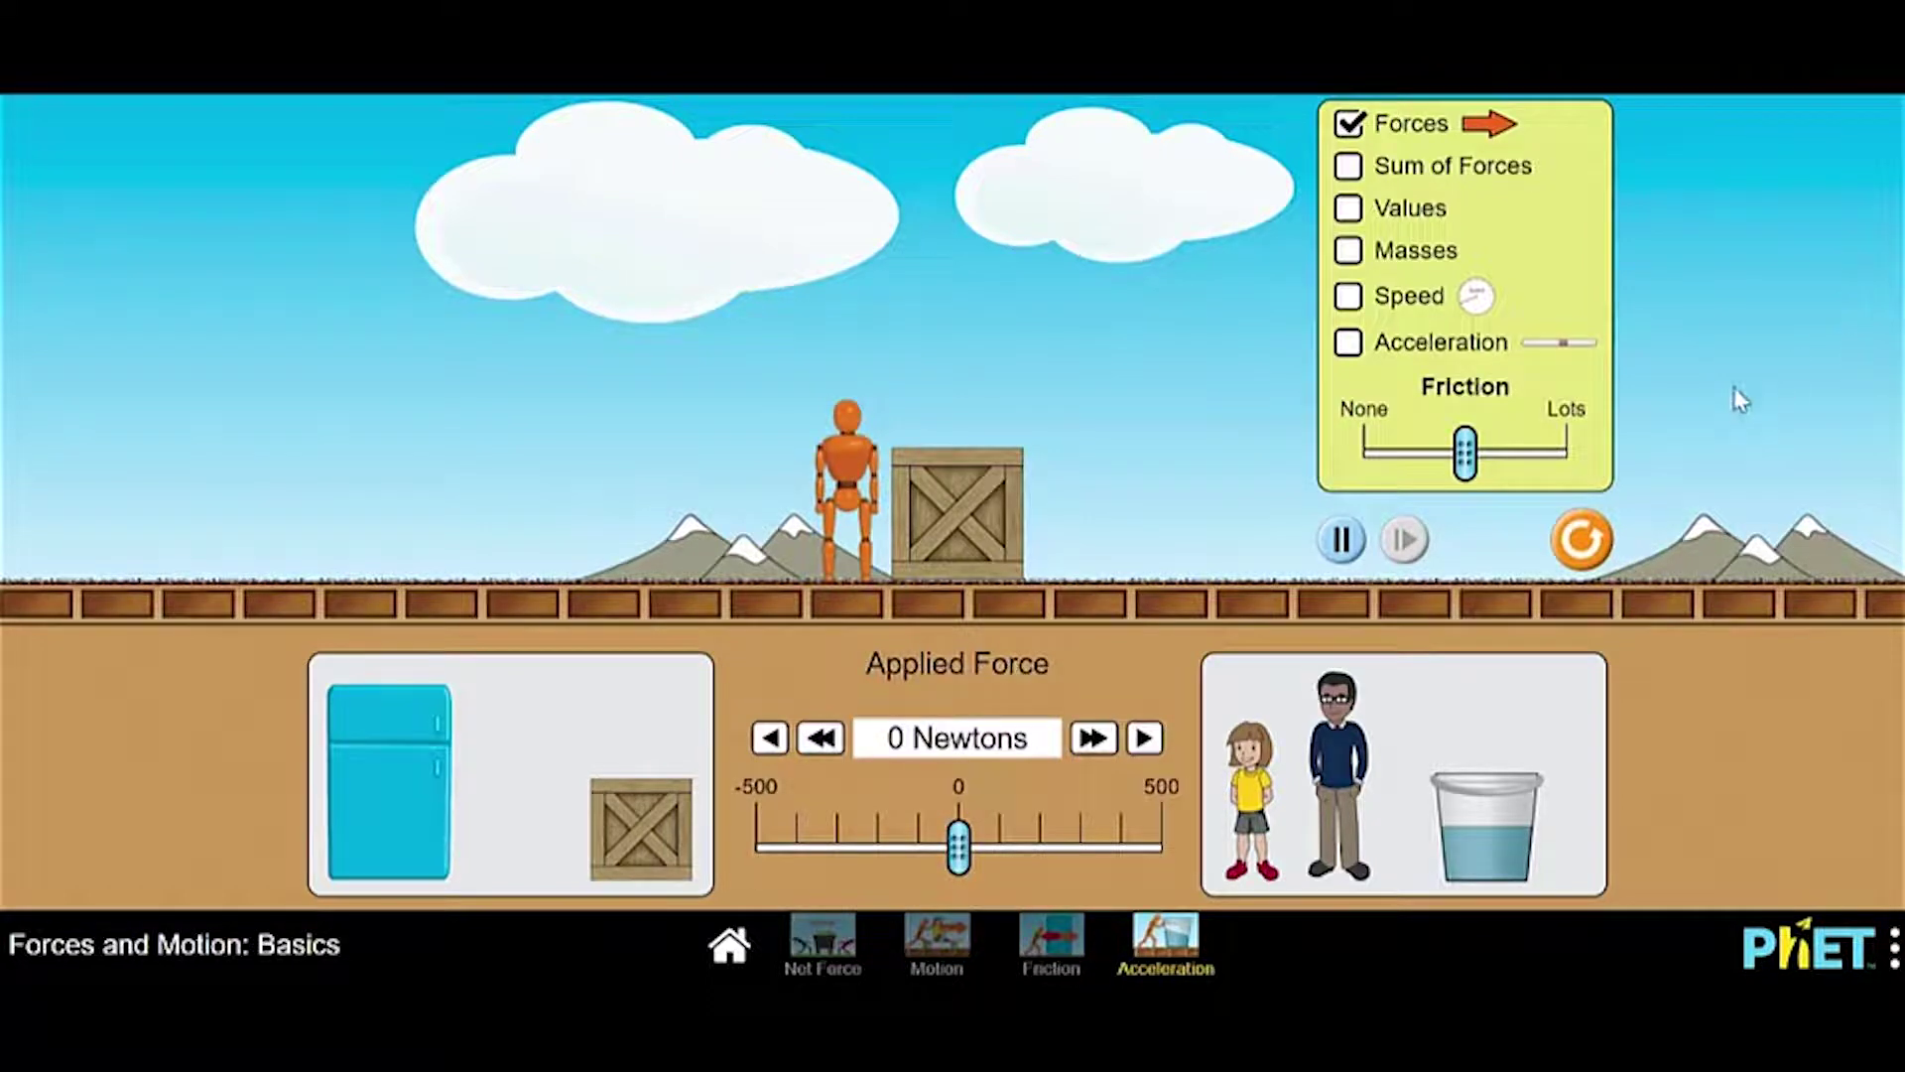
Show the acceleration meter and speedometer, and try friction near None before returning it to the midpoint.
left_click(1355, 350)
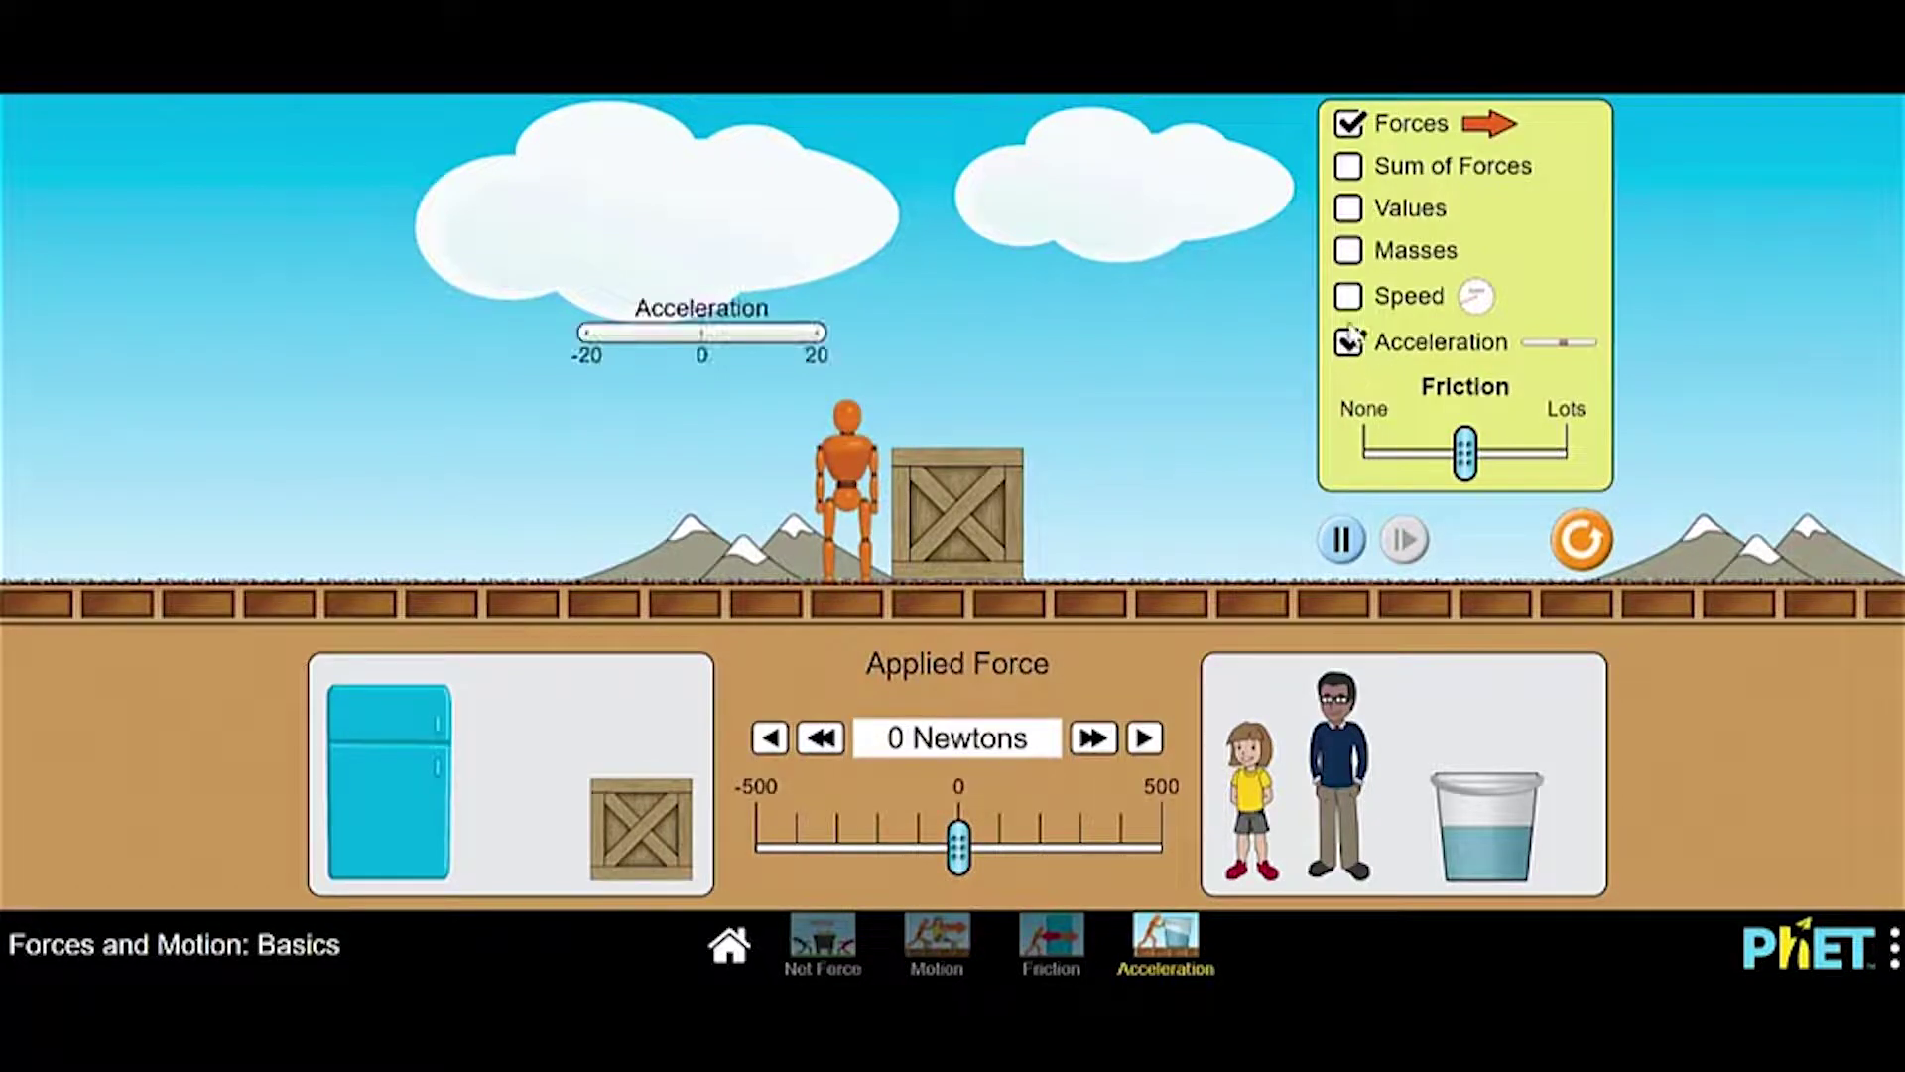
left_click(1351, 302)
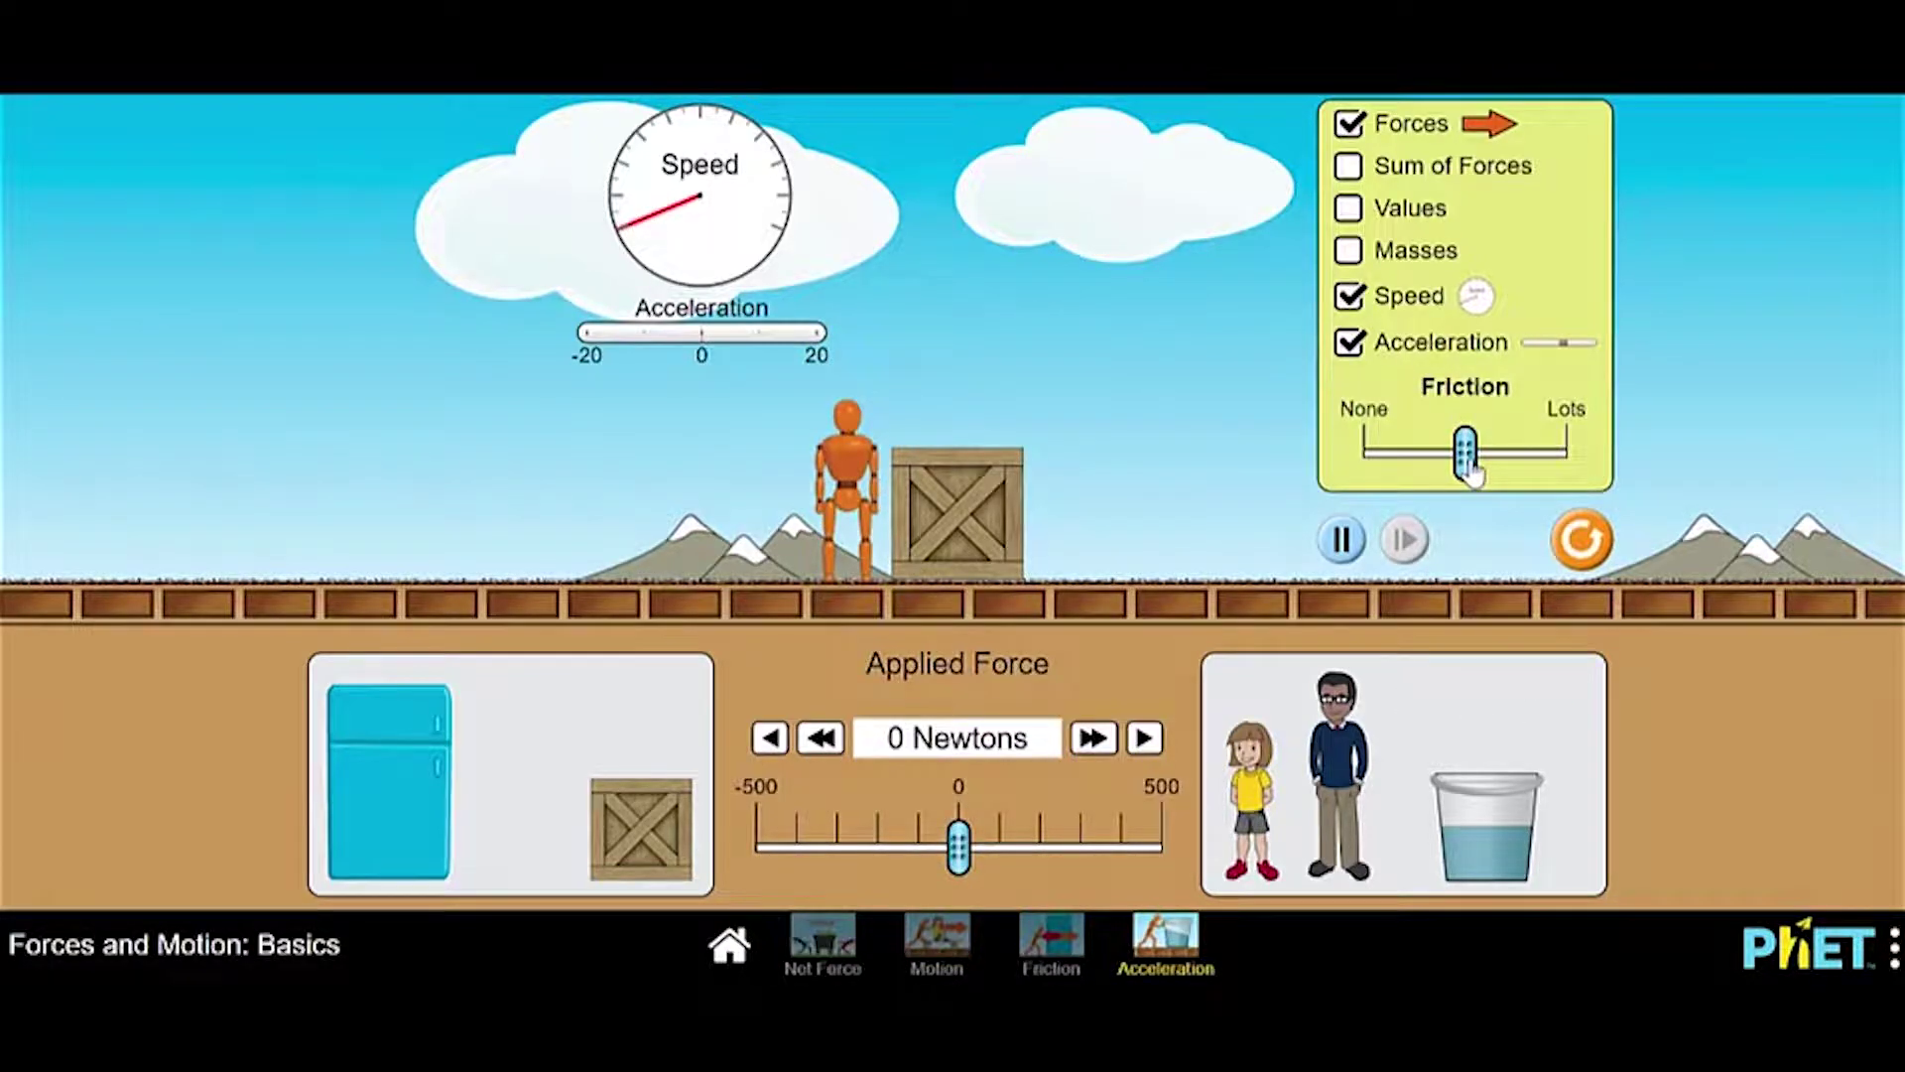
left_click_drag(1470, 475, 1389, 472)
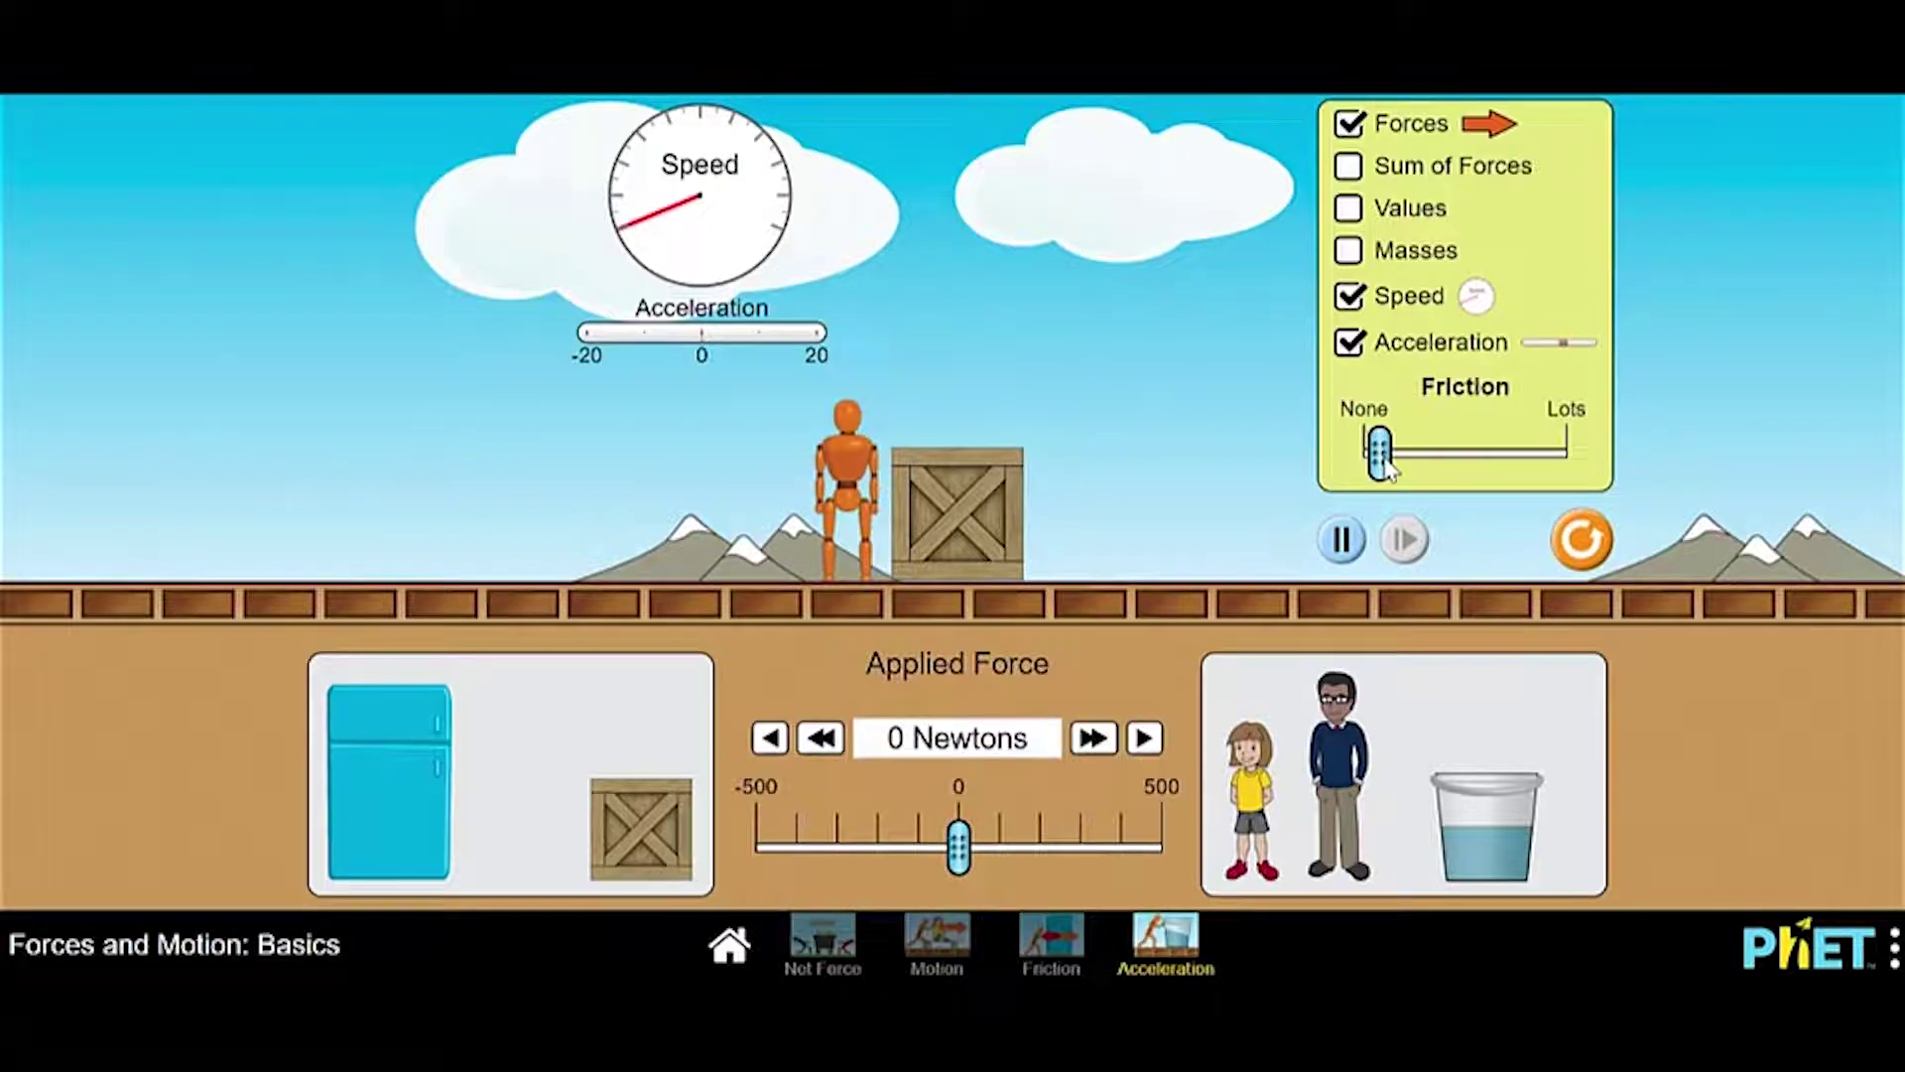
left_click_drag(1387, 471, 1475, 468)
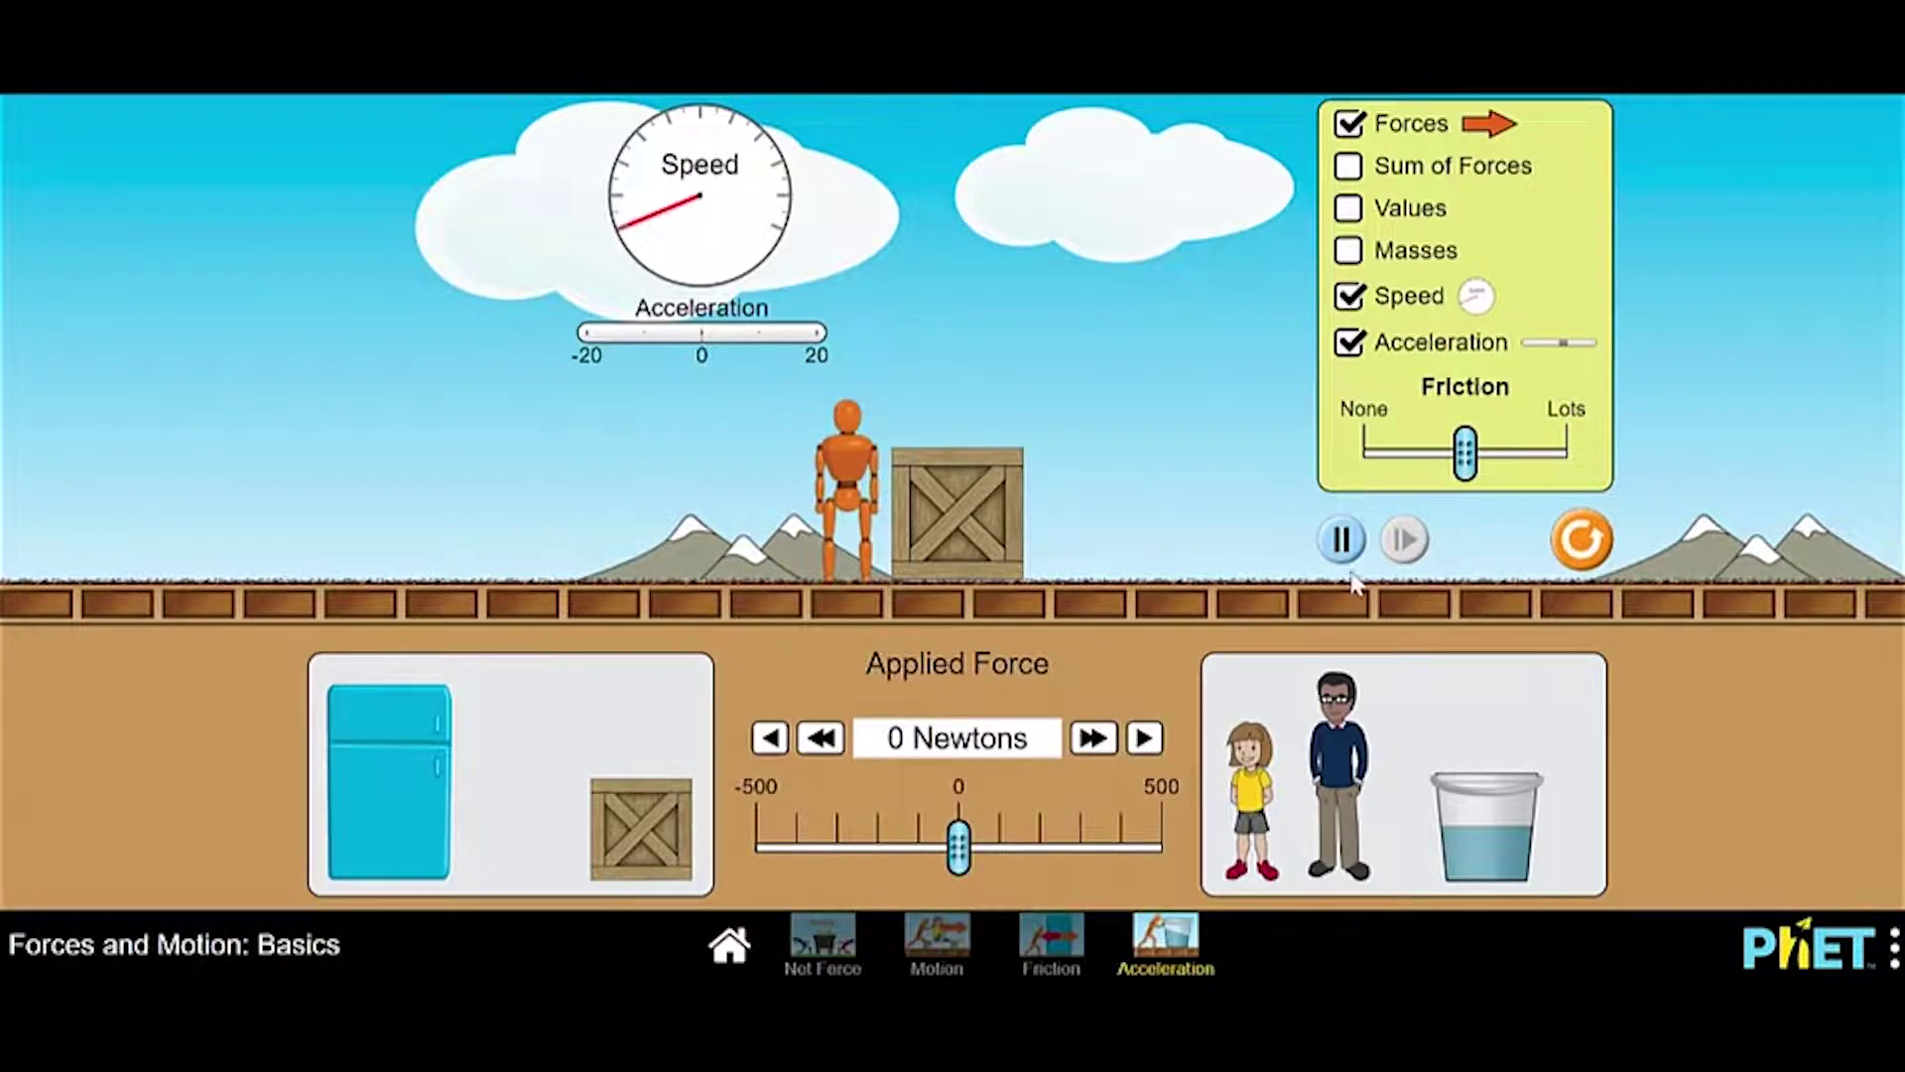
Seat the girl on the crate and push it with an applied force of about 246 N, 248 N and higher.
left_click_drag(1248, 816, 949, 289)
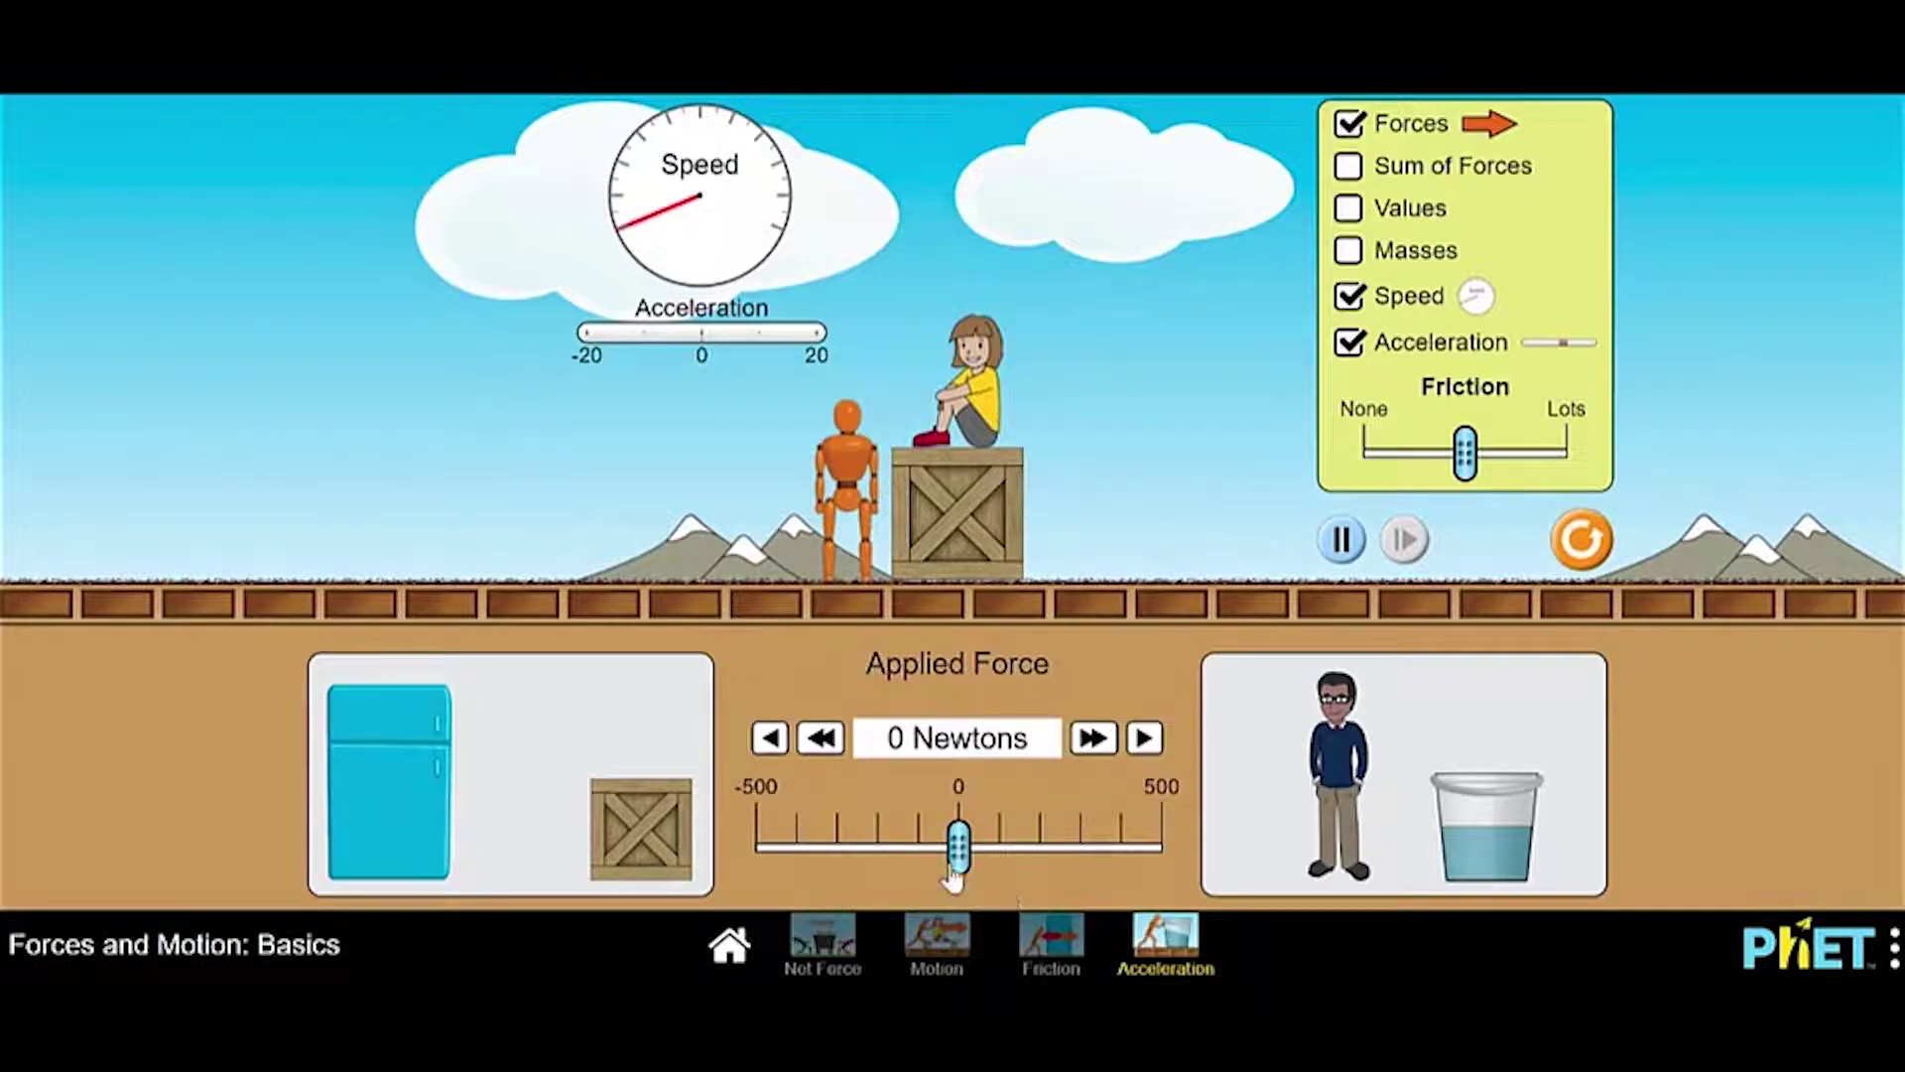
left_click_drag(959, 873, 1060, 878)
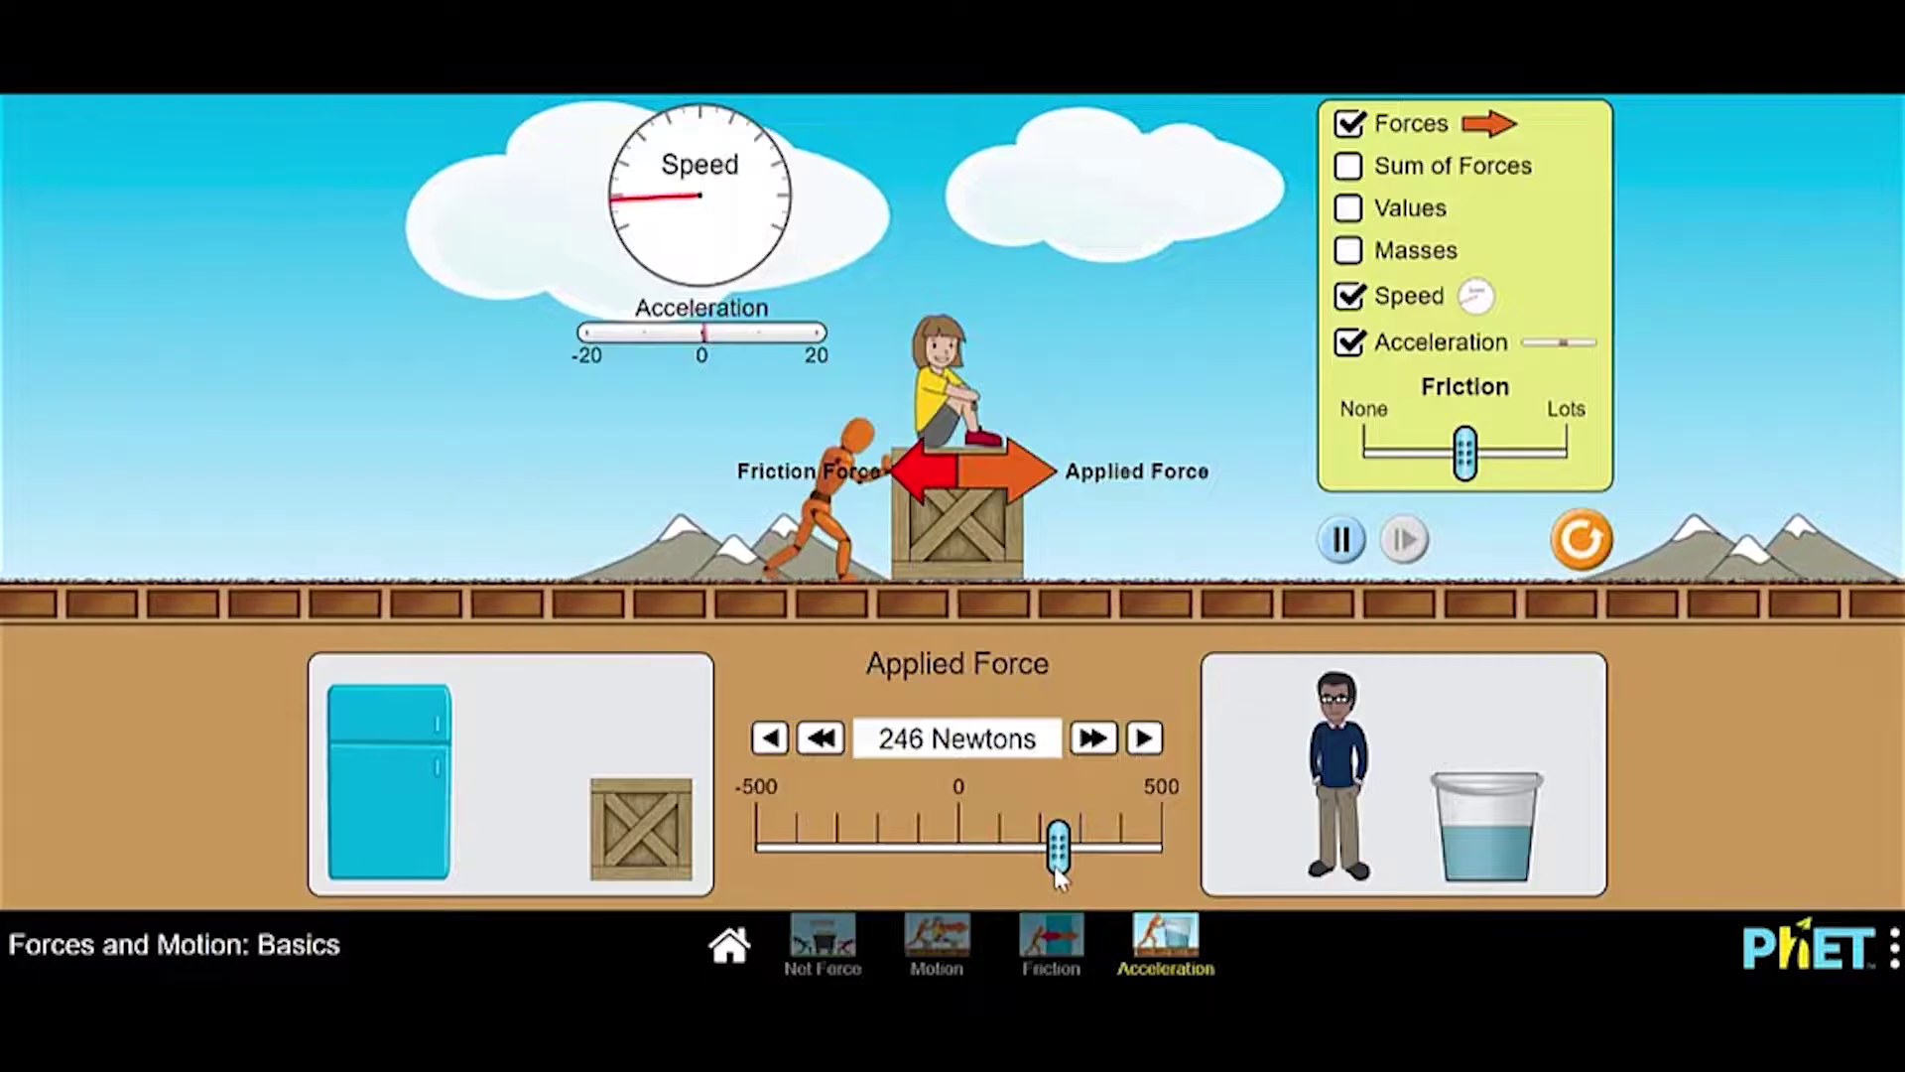
left_click_drag(1059, 879, 1061, 880)
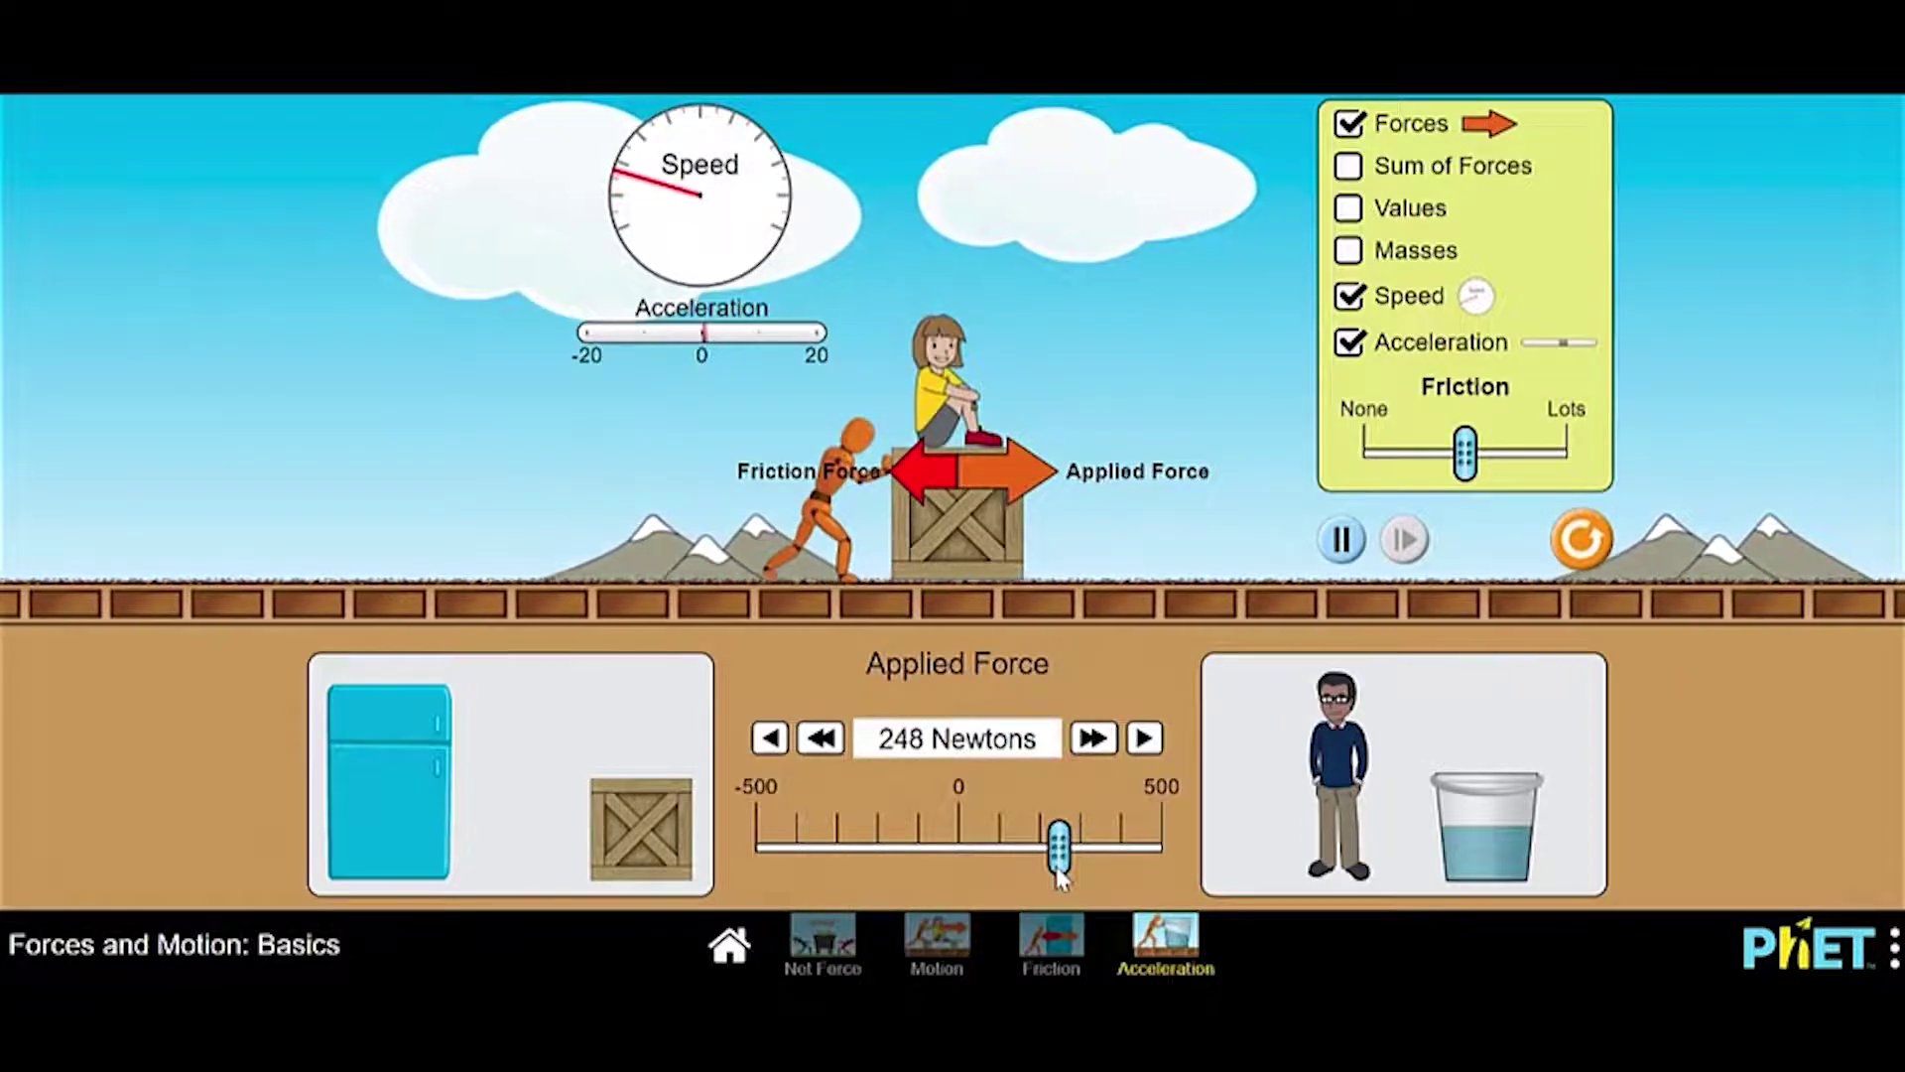
left_click_drag(1060, 878, 1118, 873)
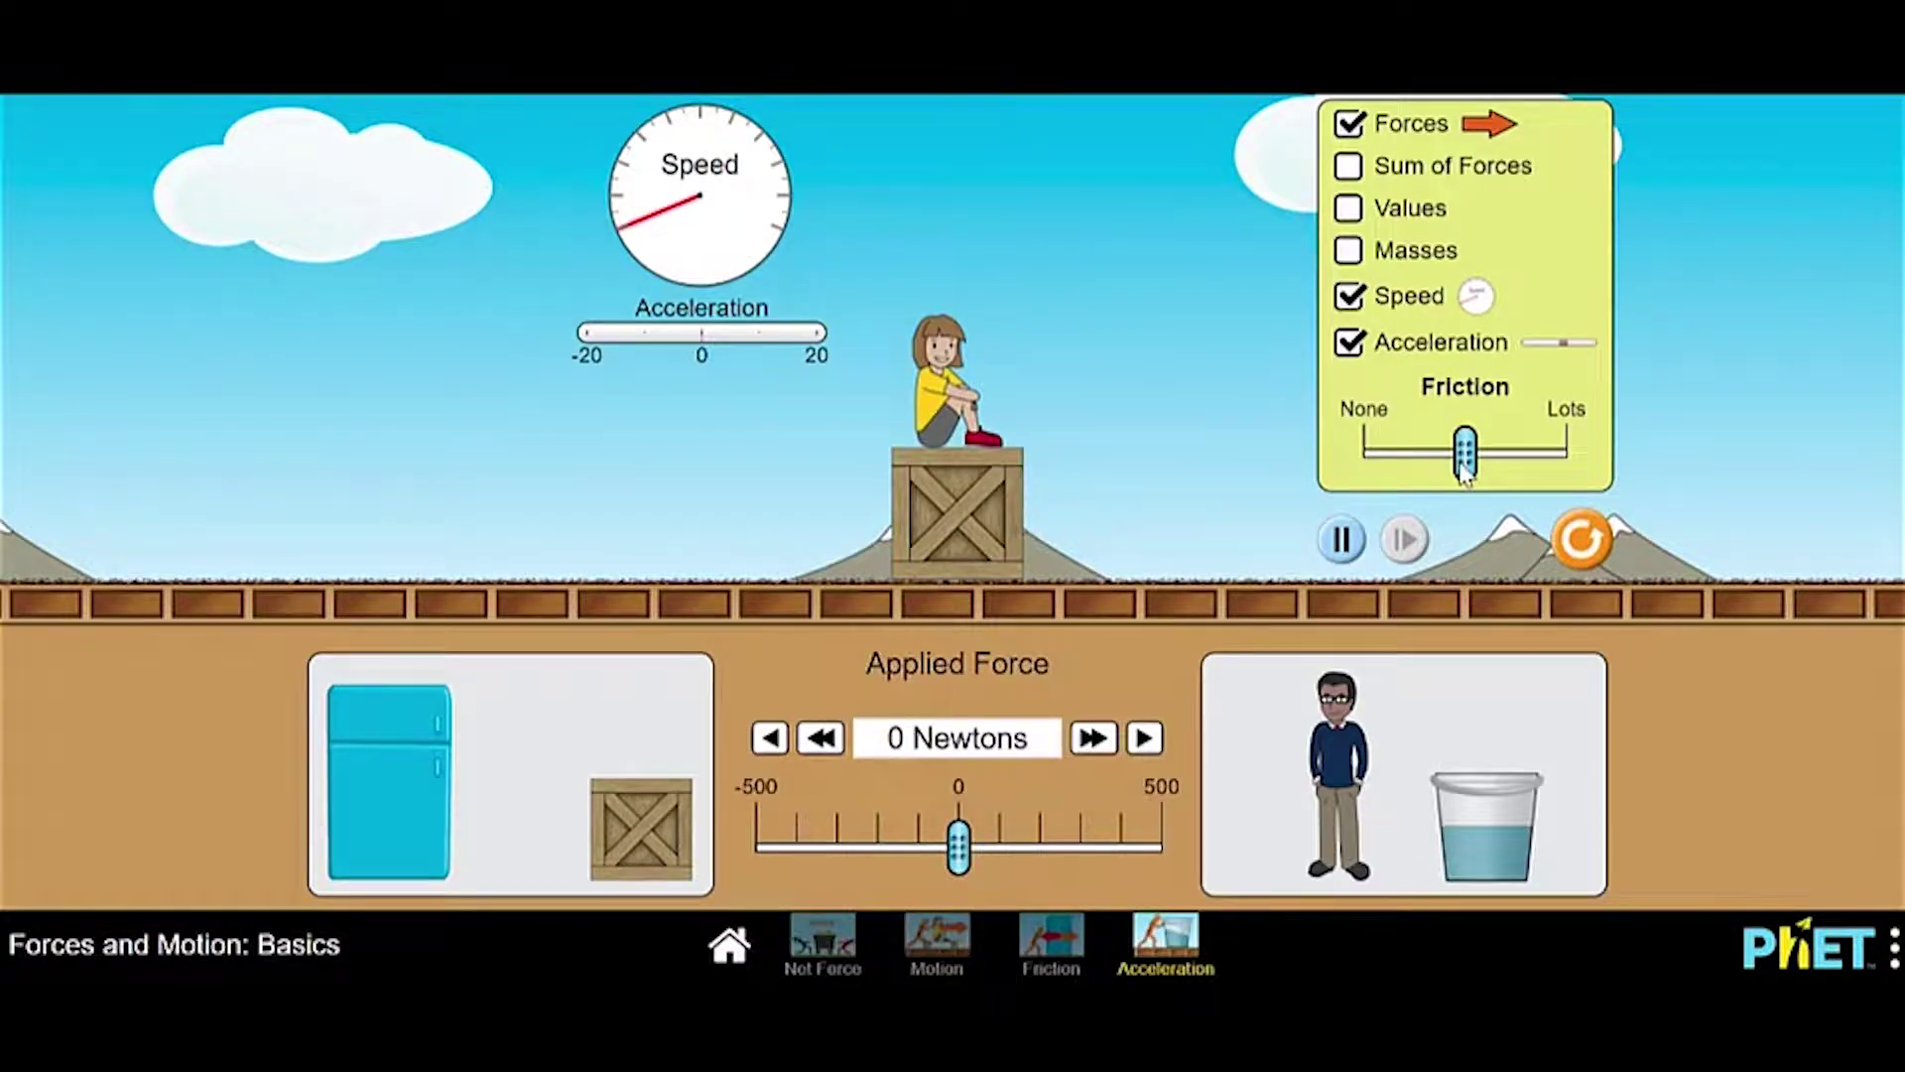
Raise friction to about three quarters towards Lots and push the girl's crate with 375 N, 427 N and 500 N.
left_click_drag(1466, 476, 1525, 475)
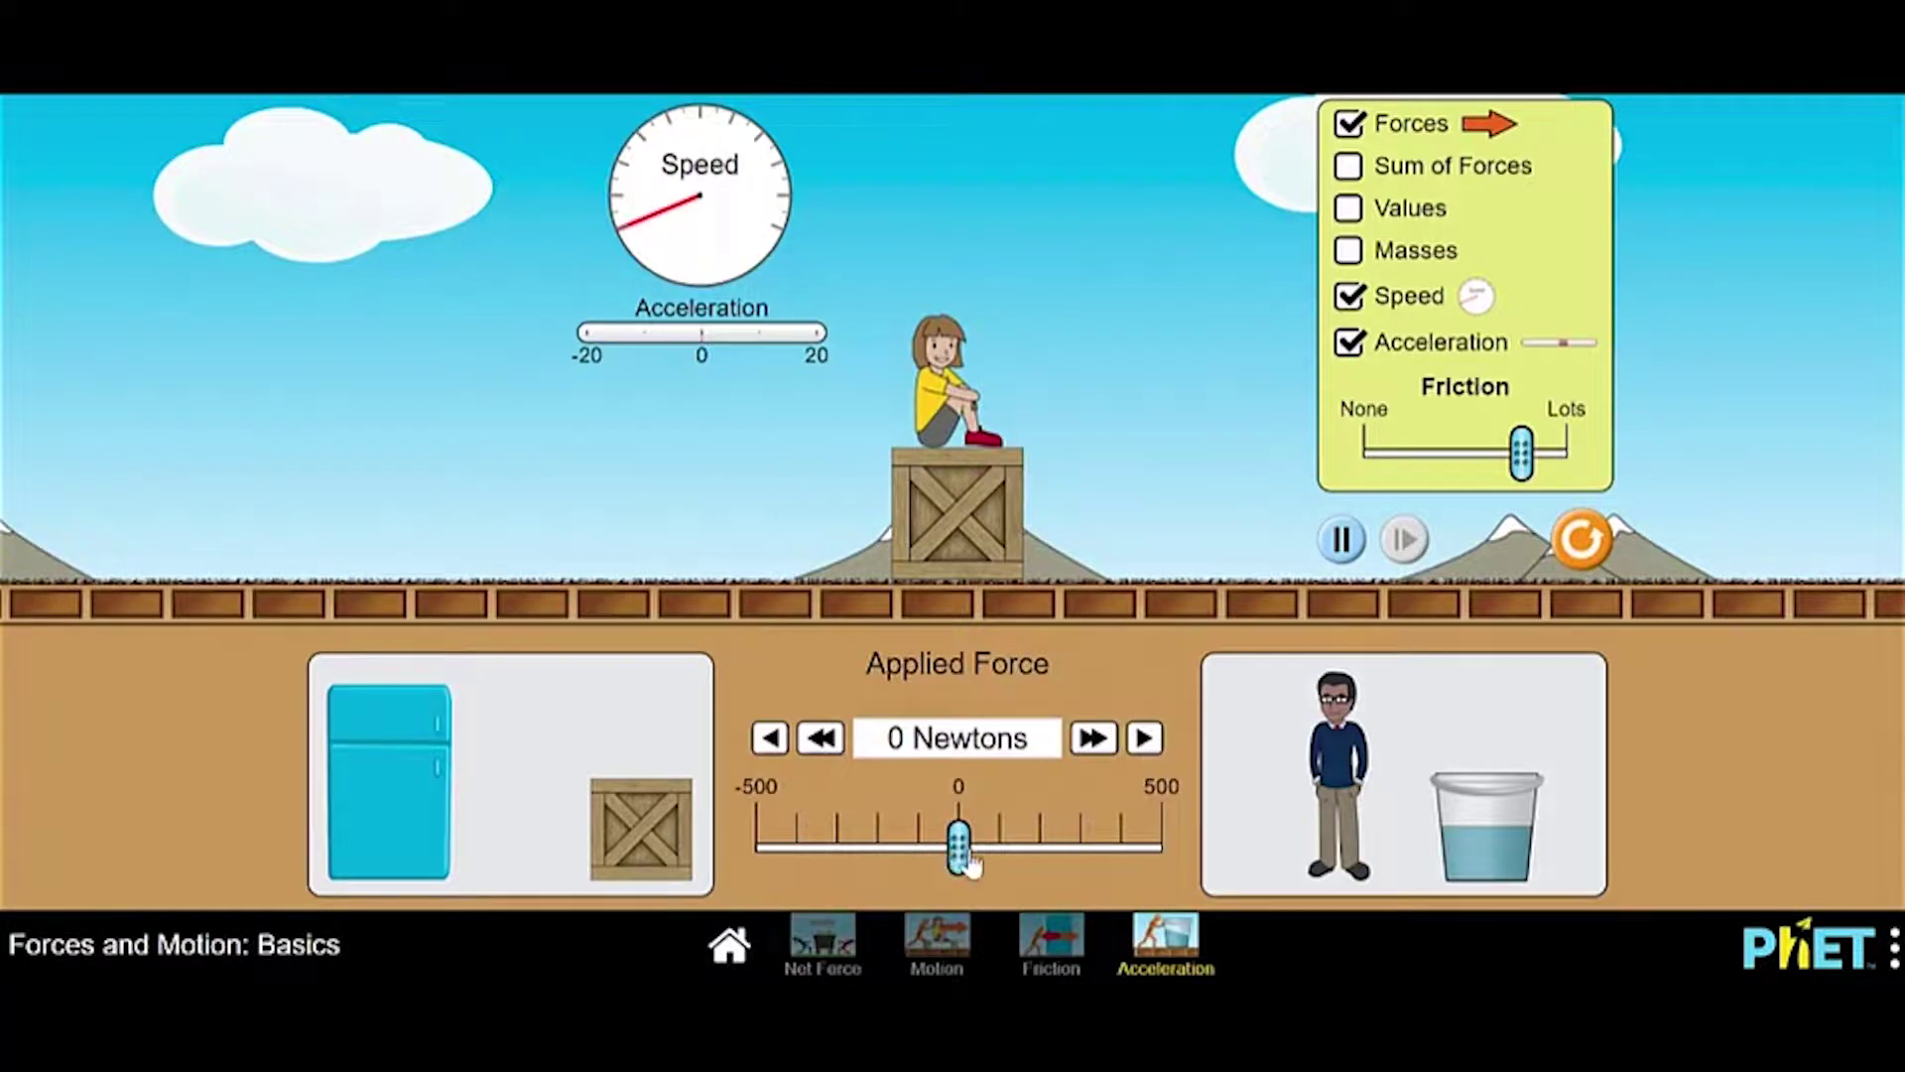
left_click_drag(960, 864, 1113, 860)
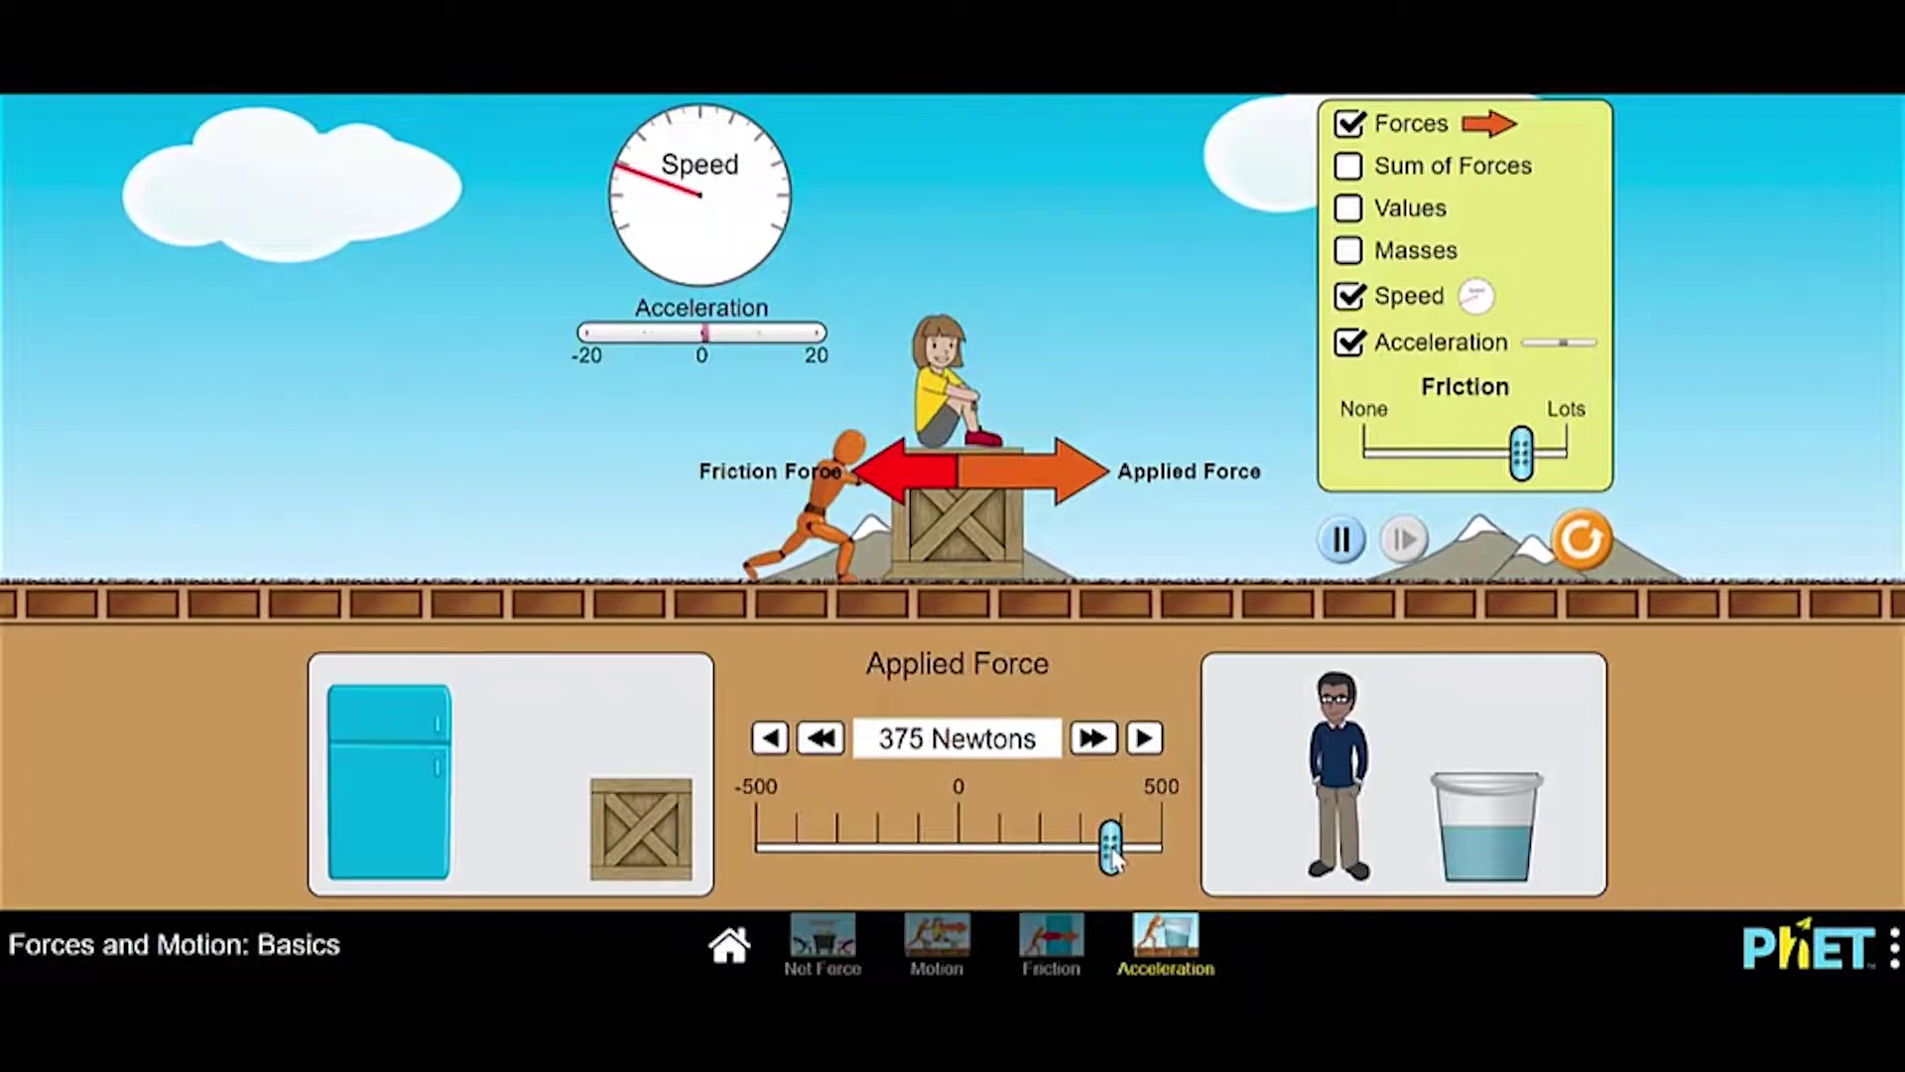
left_click_drag(1113, 859, 1136, 862)
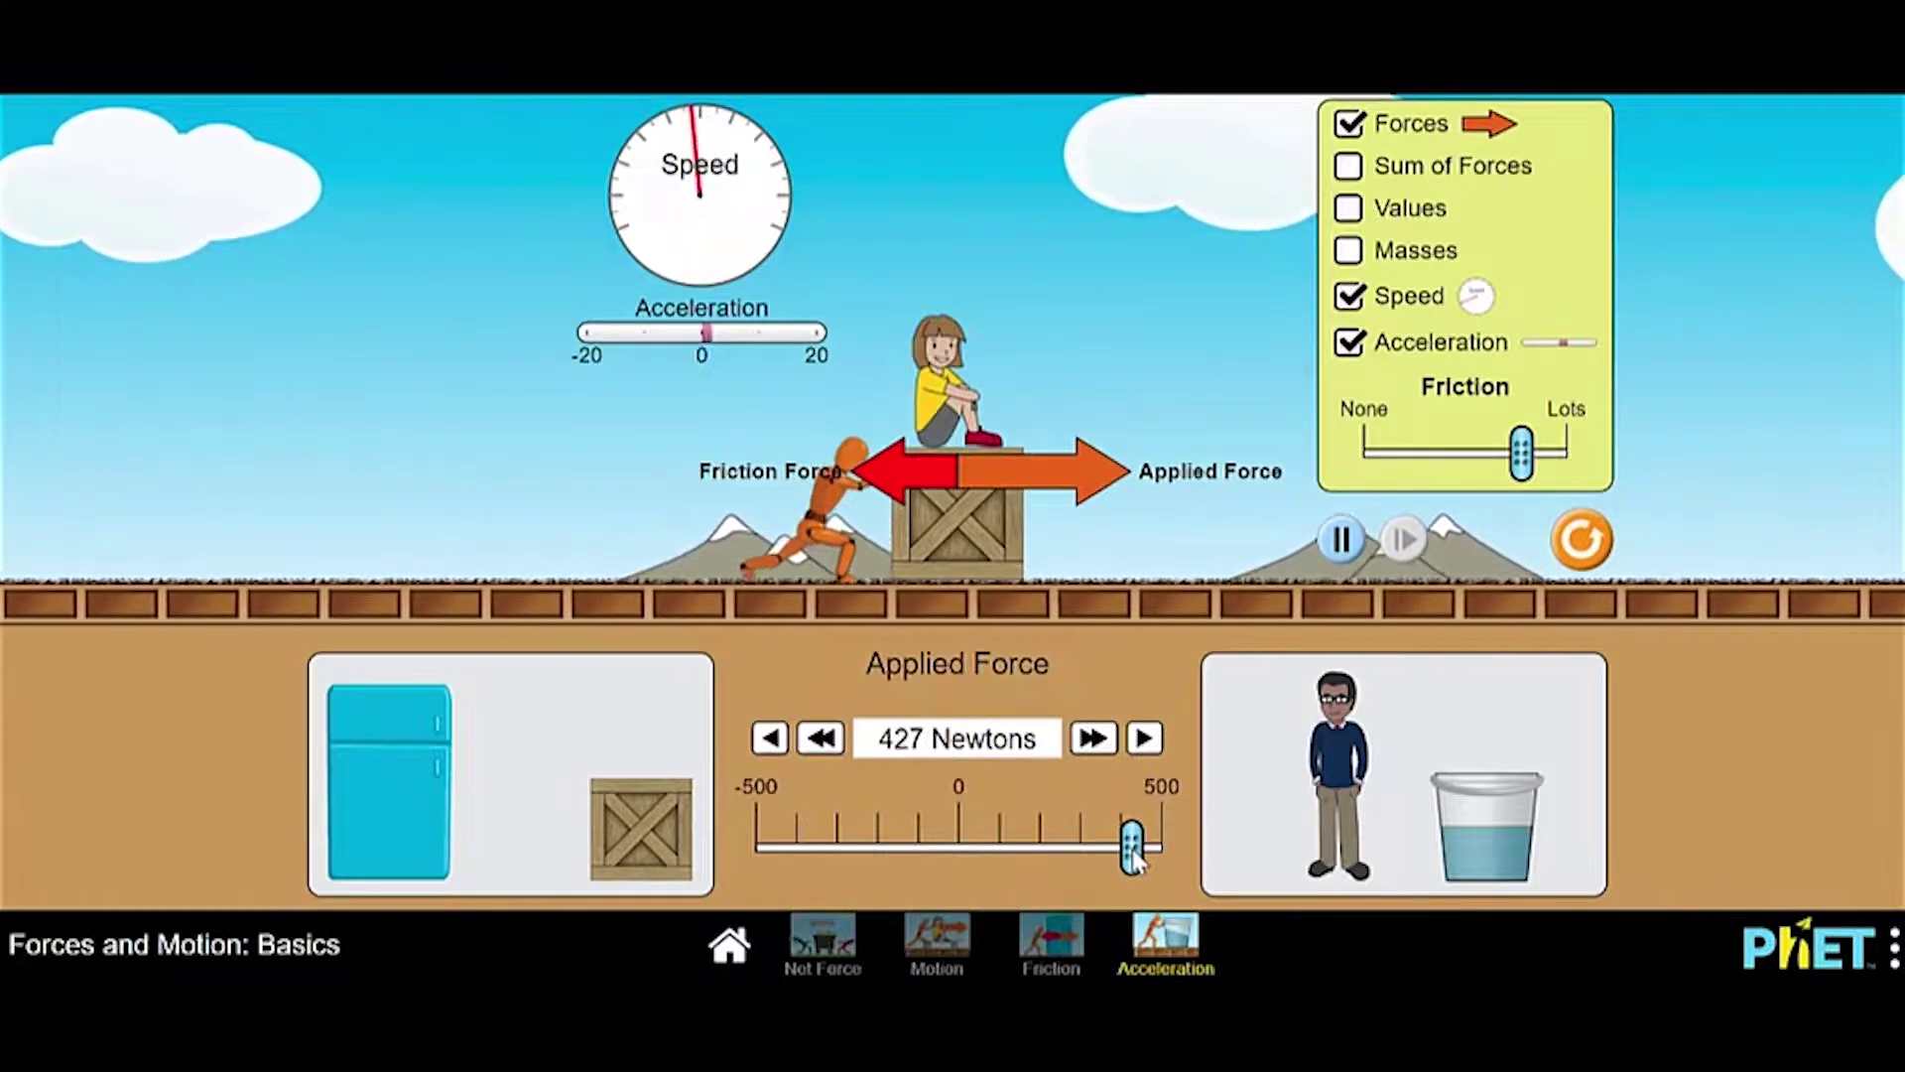
left_click_drag(1138, 861, 1179, 864)
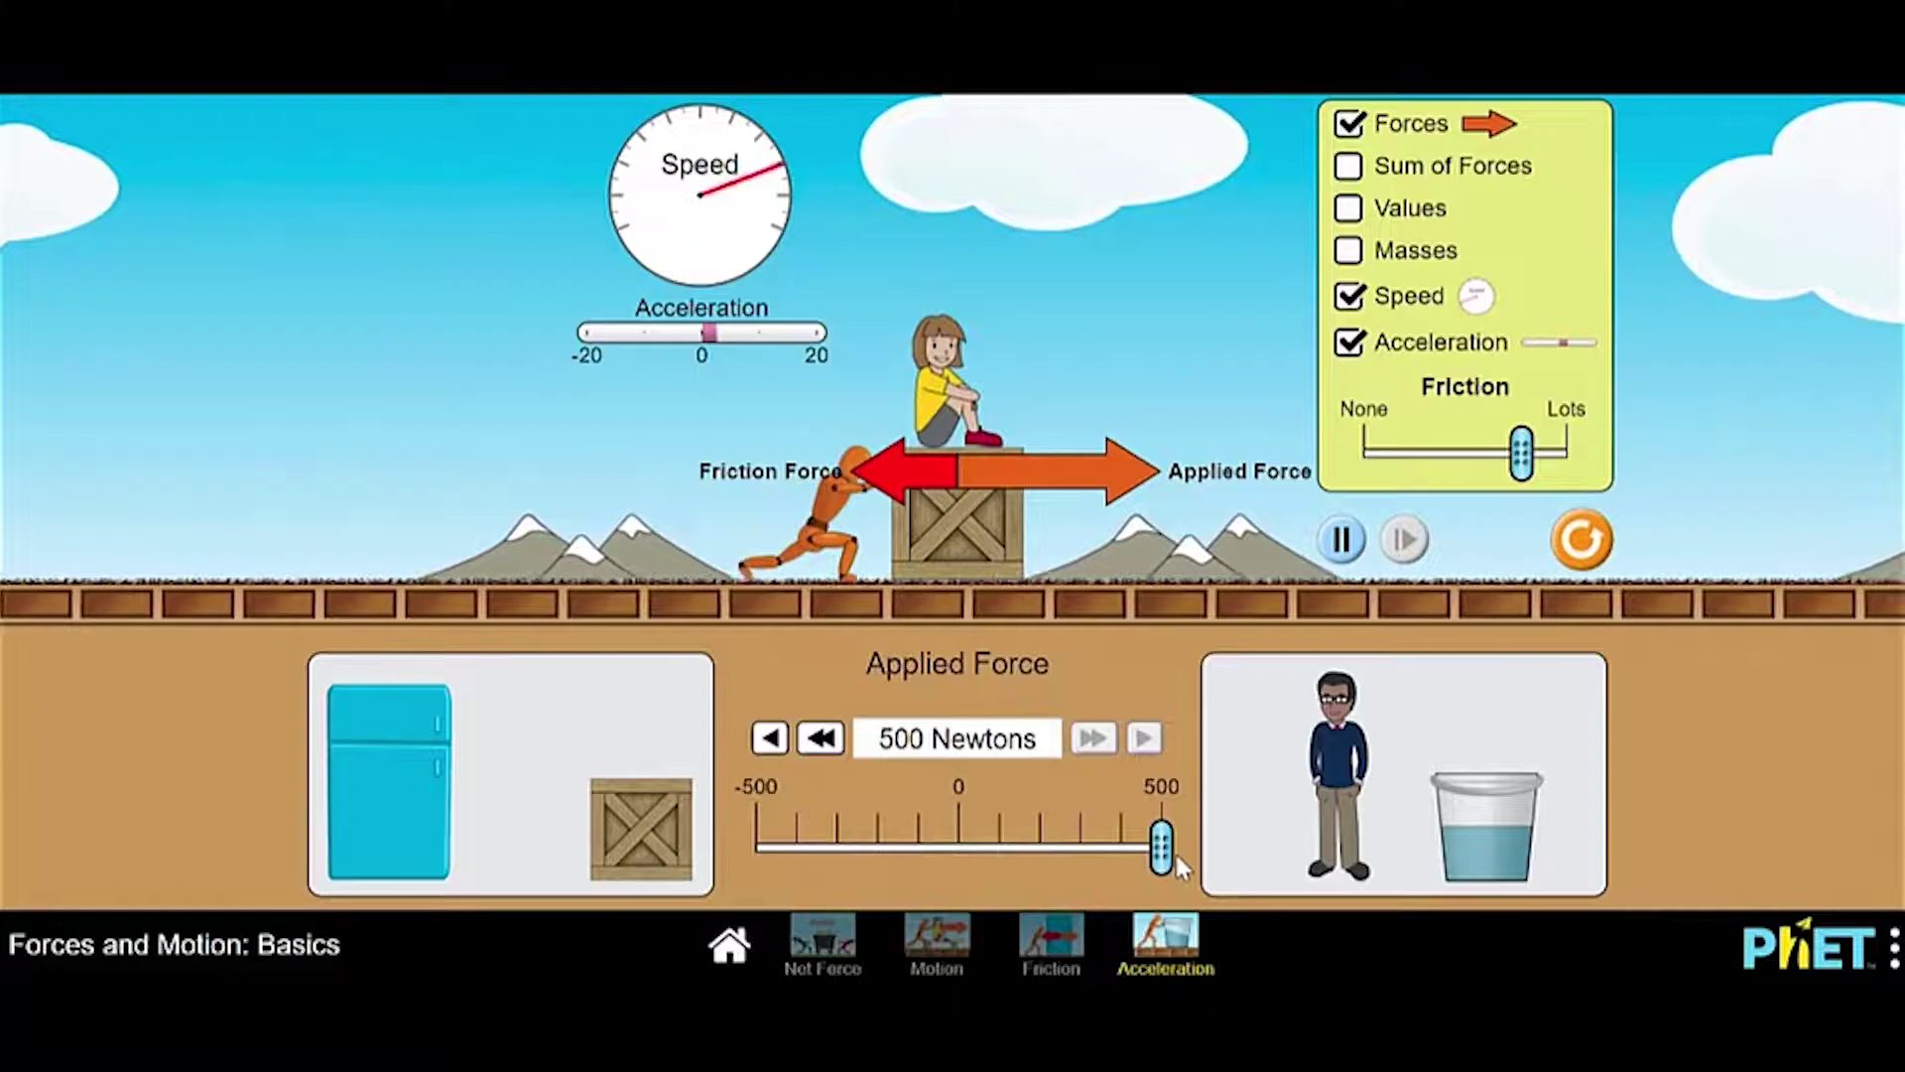
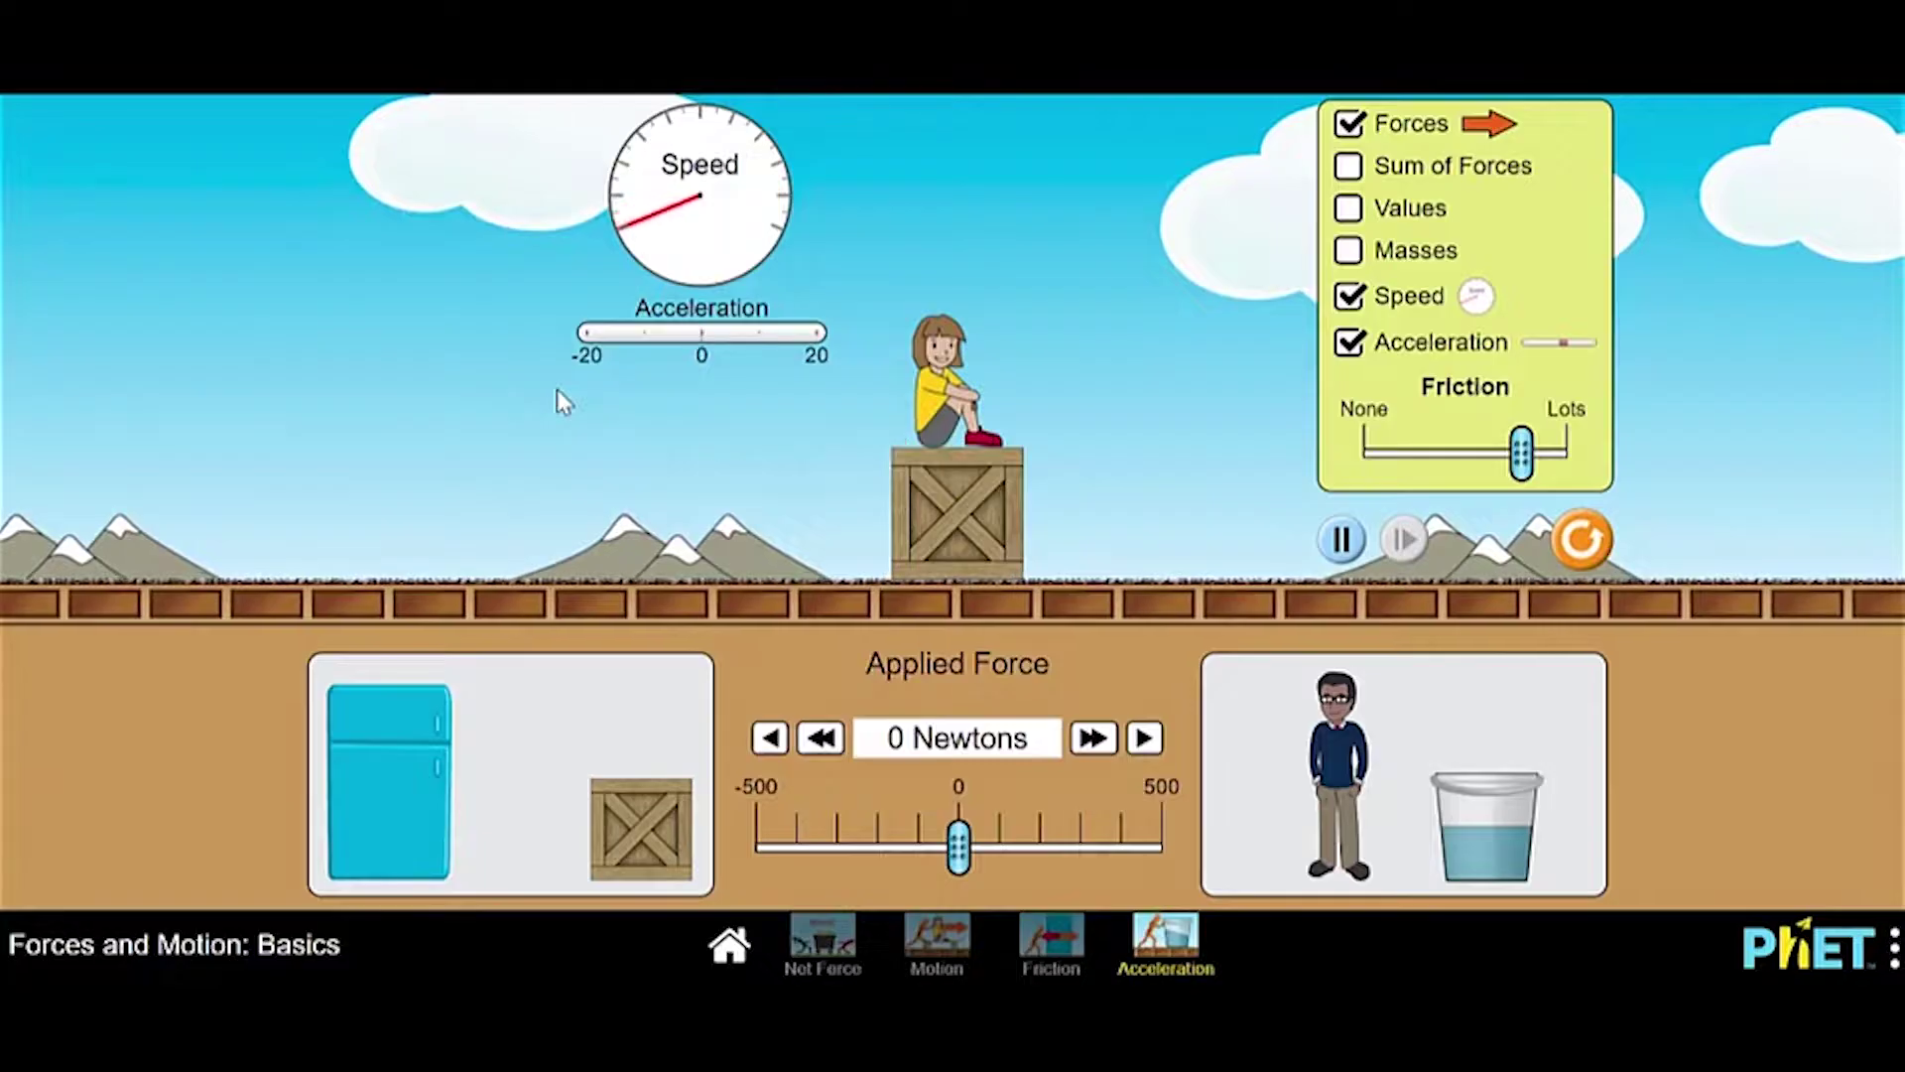
Lower friction to about one fifth of the way from None and display the numeric values.
left_click_drag(1531, 484, 1415, 477)
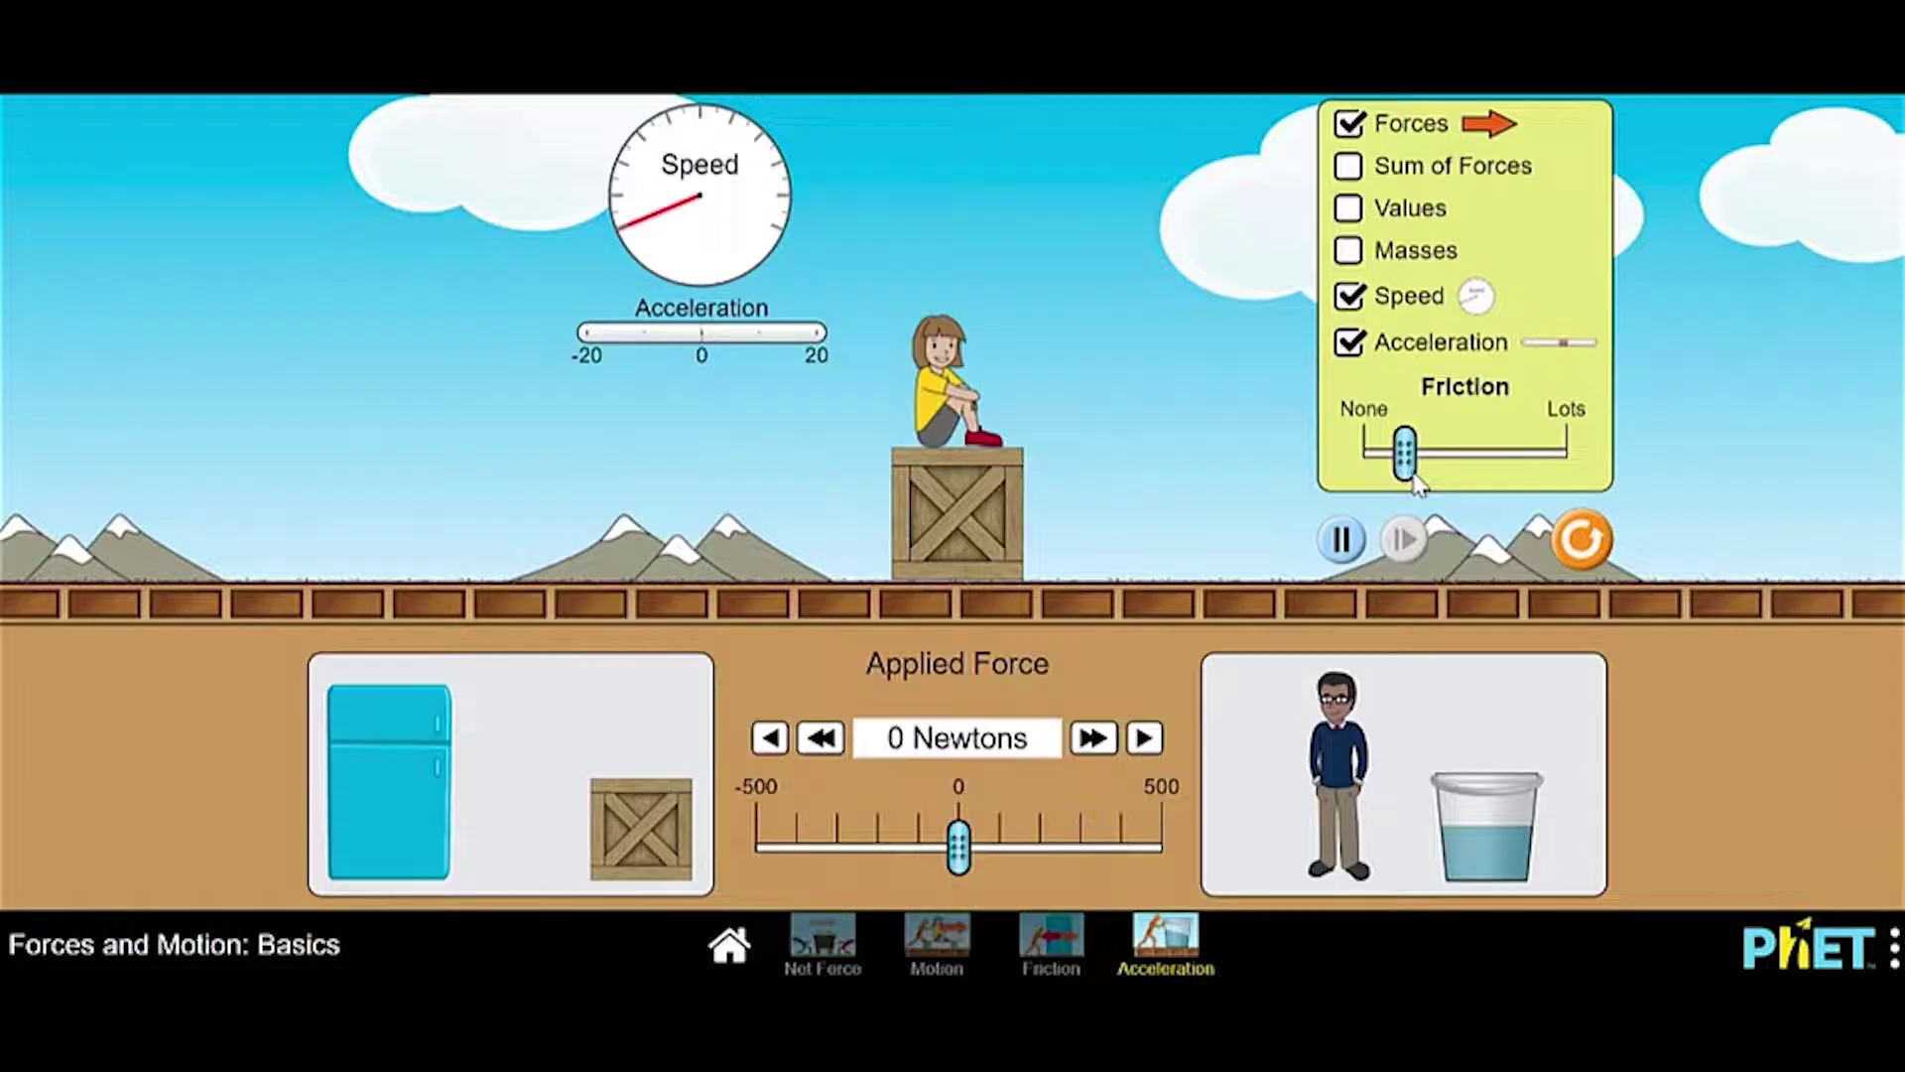
left_click(1351, 212)
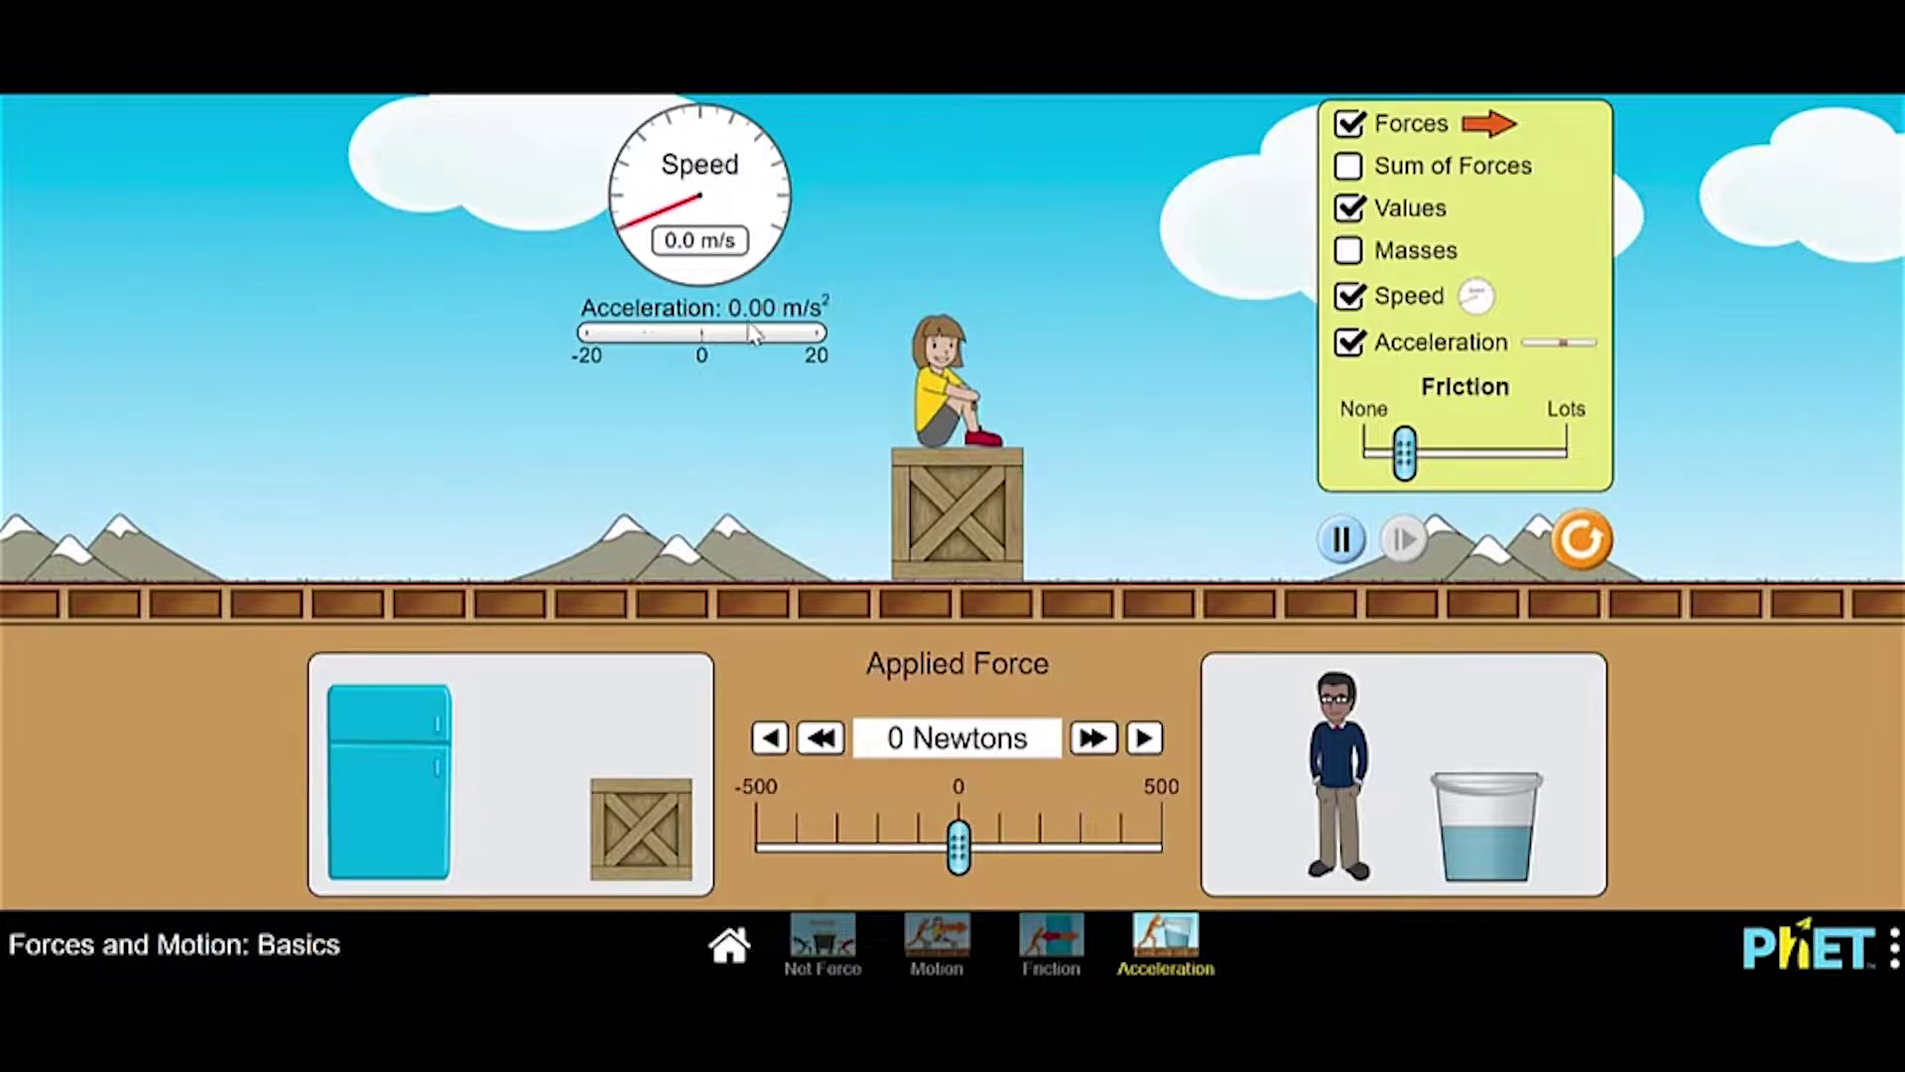
Replace the girl on the crate with the man and display the masses of all objects.
left_click_drag(933, 385, 1238, 722)
left_click_drag(1335, 793, 948, 297)
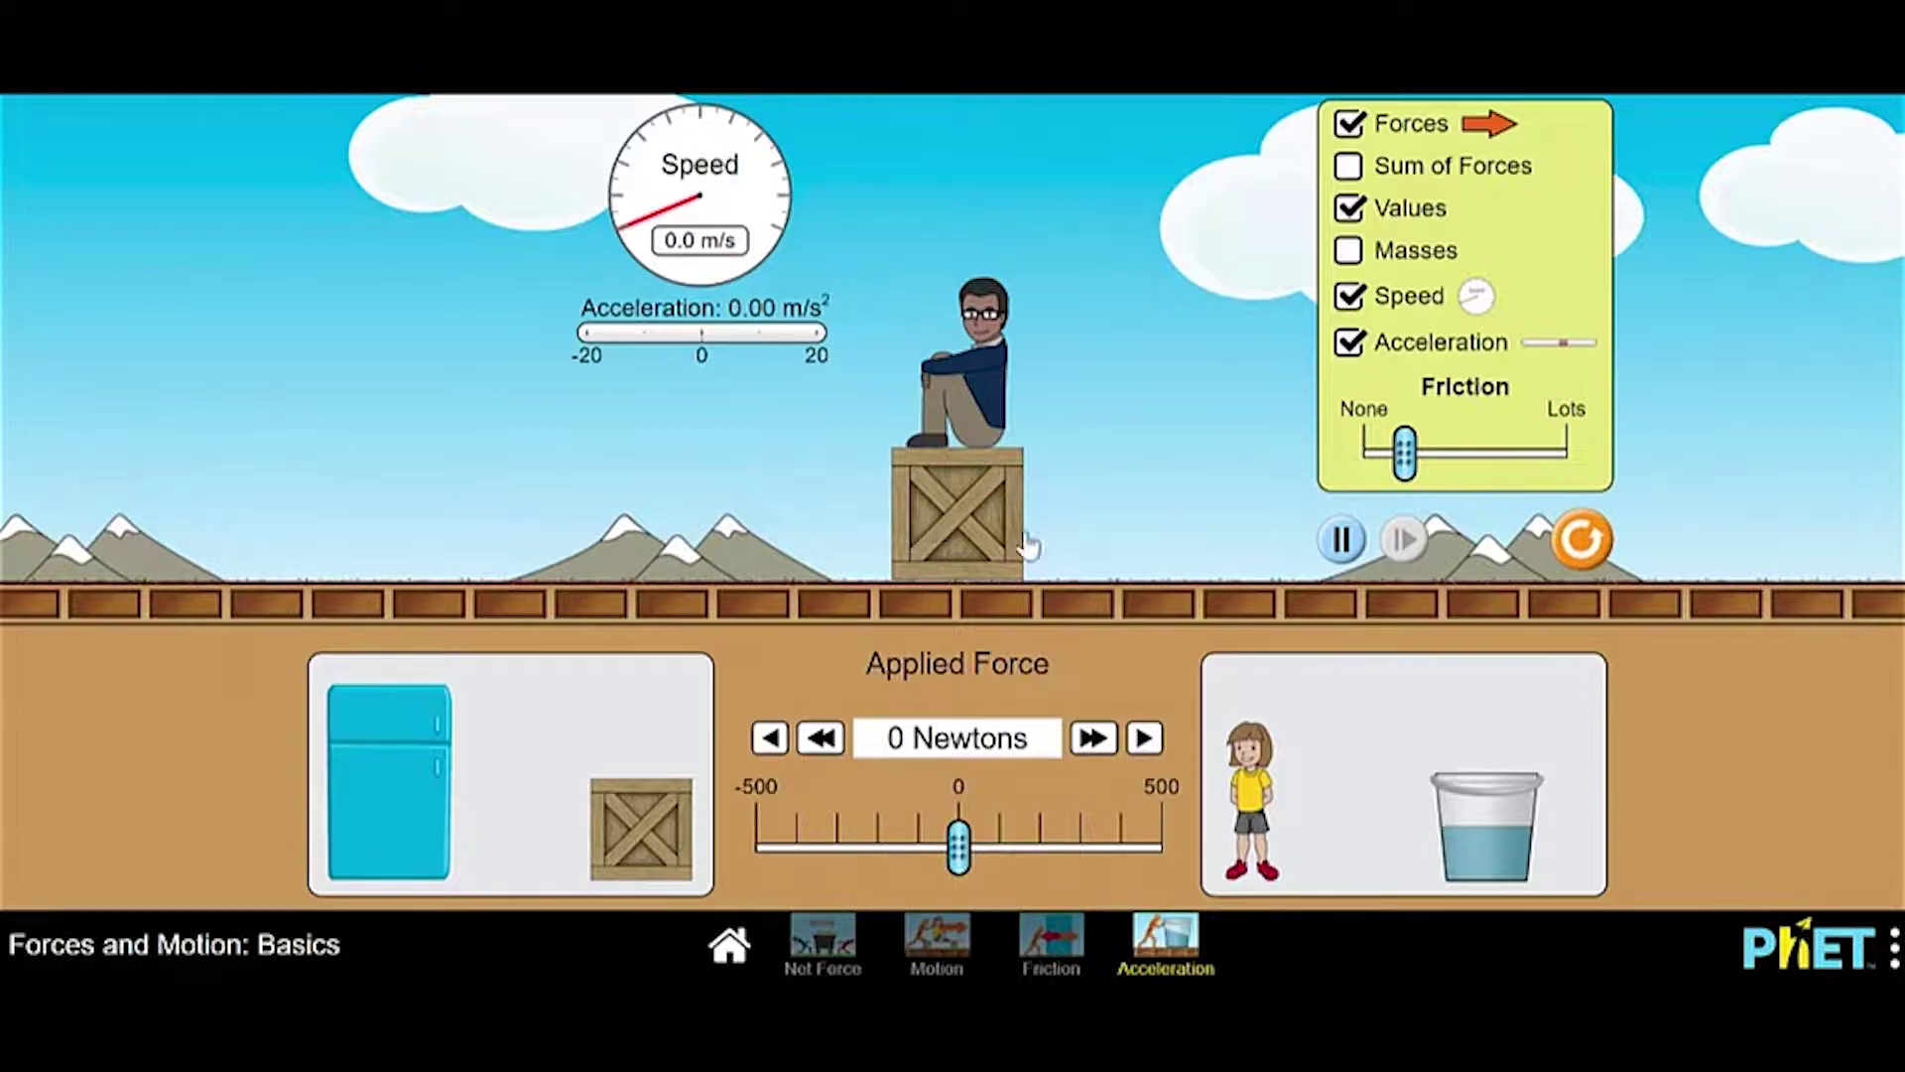
left_click(1352, 252)
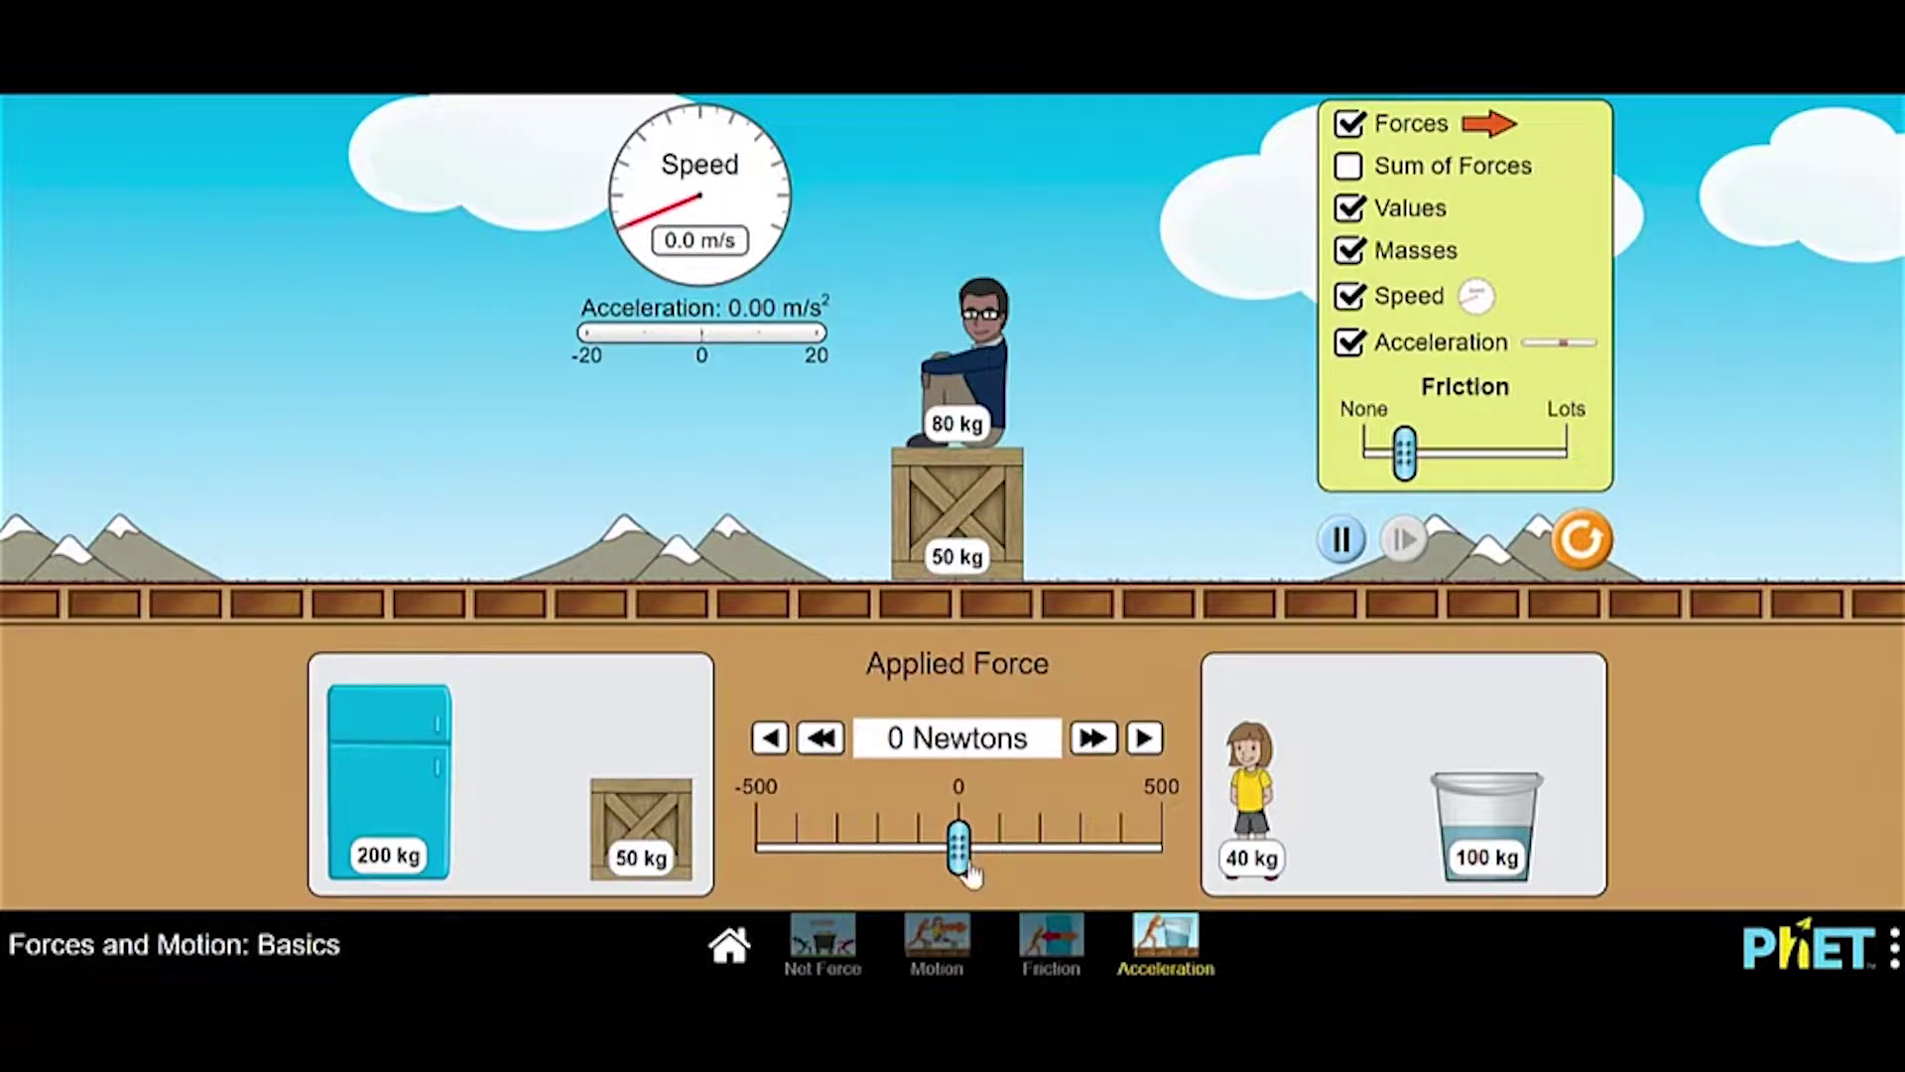
Push the man's crate with 144 N, 328 N and a still higher force, and reset the simulation.
left_click_drag(965, 862, 1026, 865)
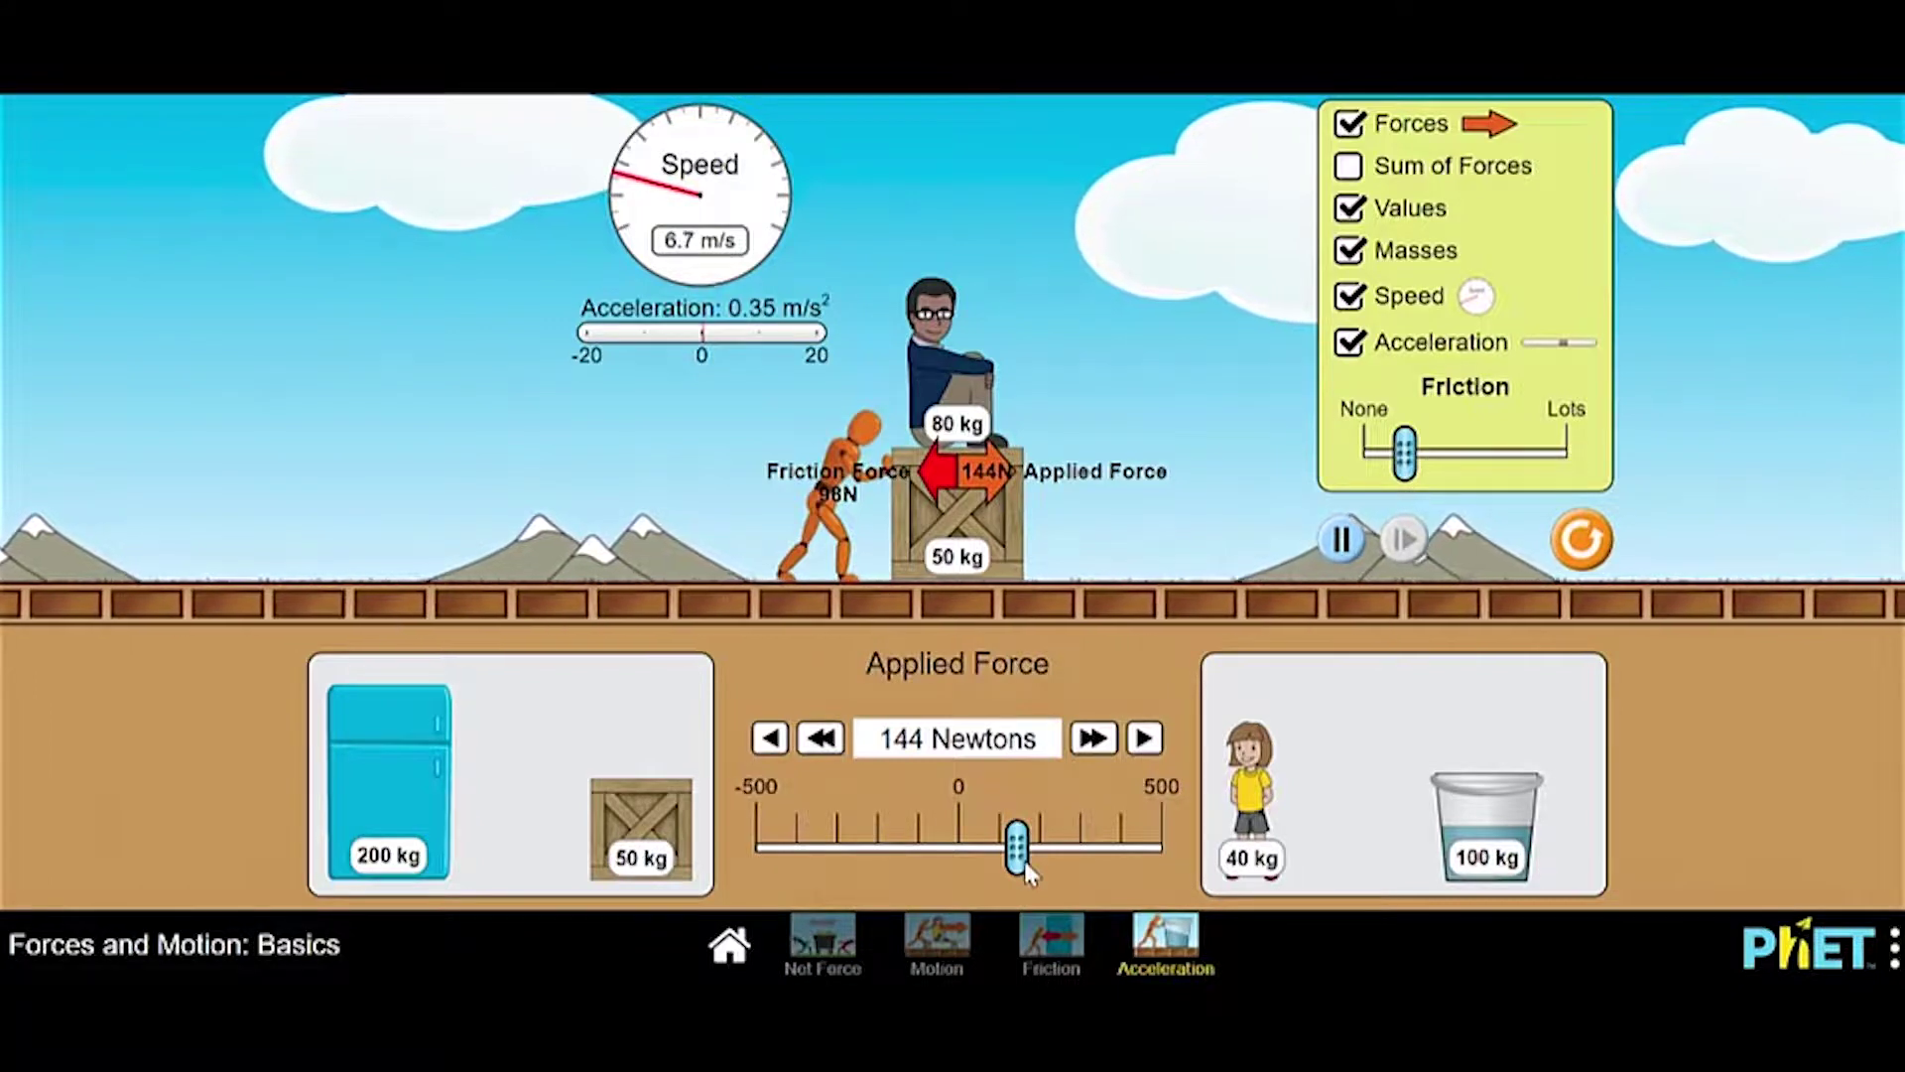
left_click_drag(1027, 870, 1101, 880)
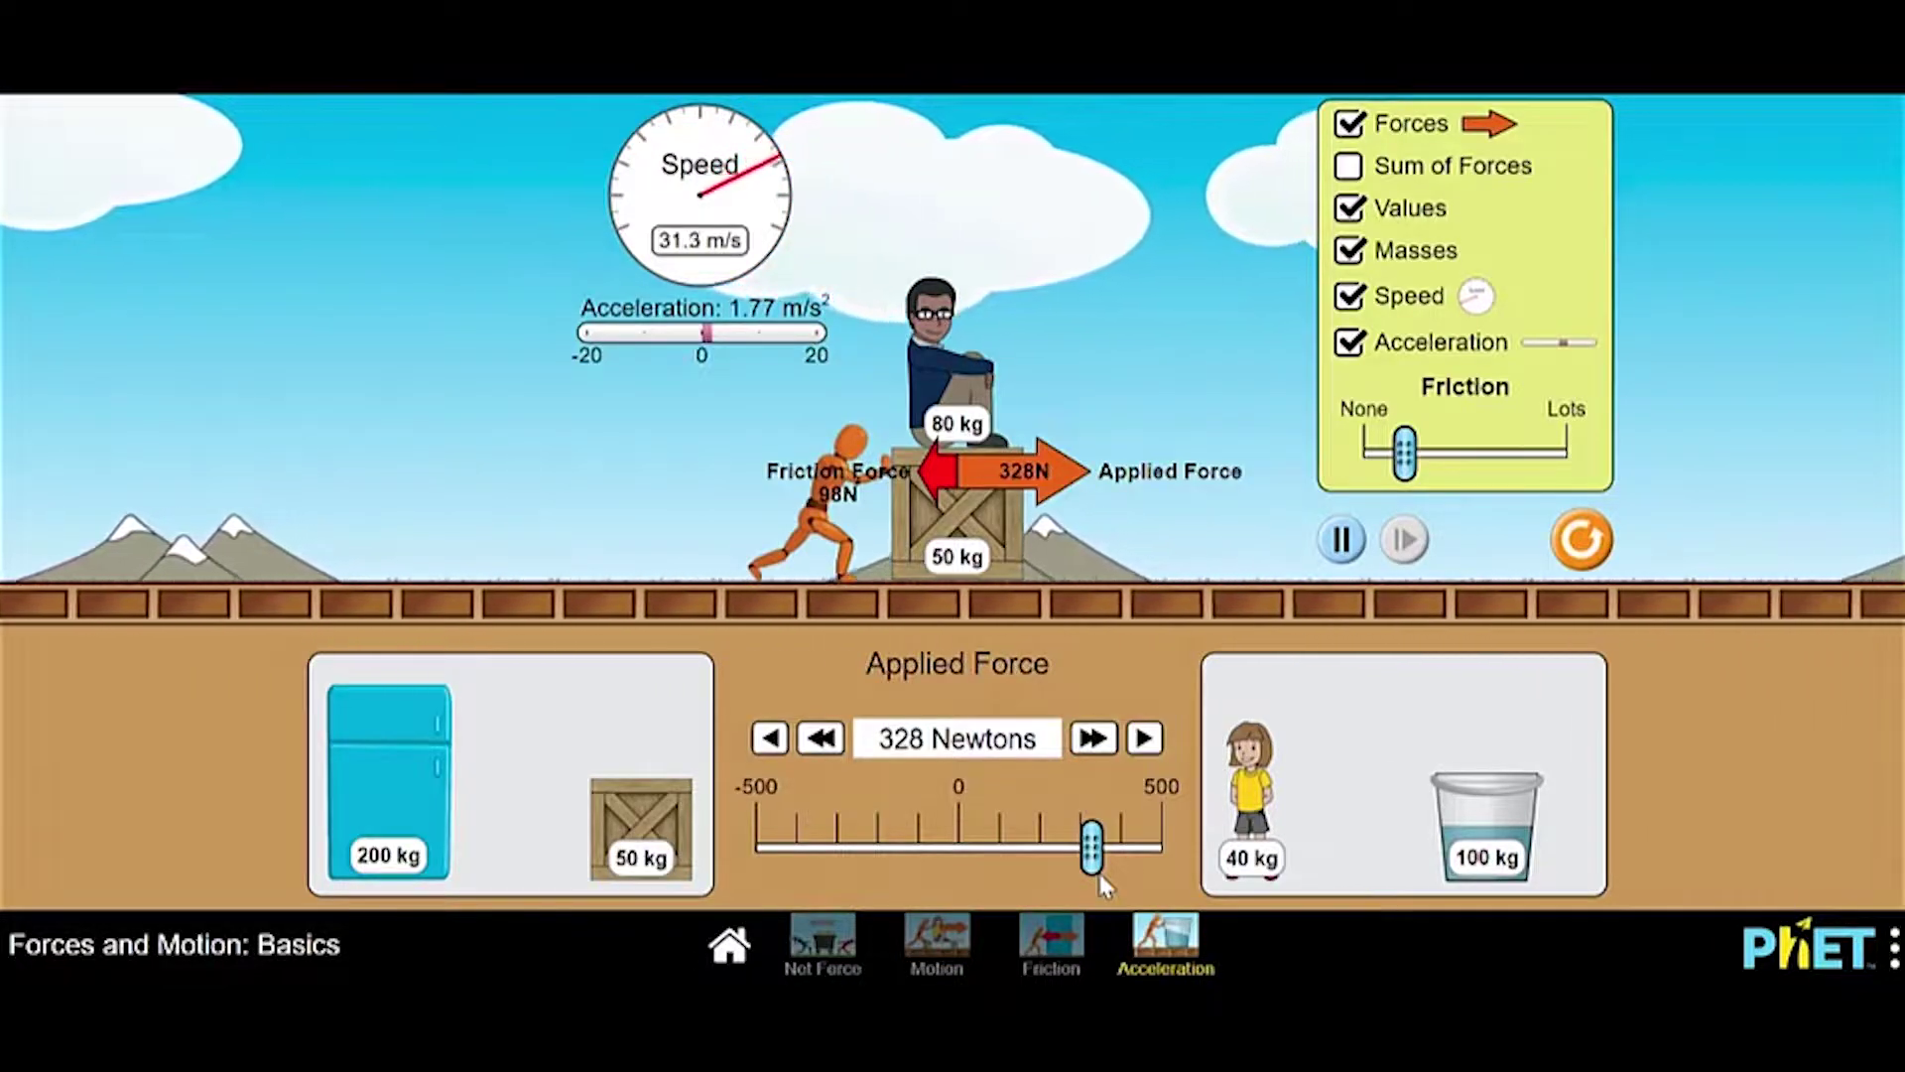
left_click_drag(1100, 875, 1127, 871)
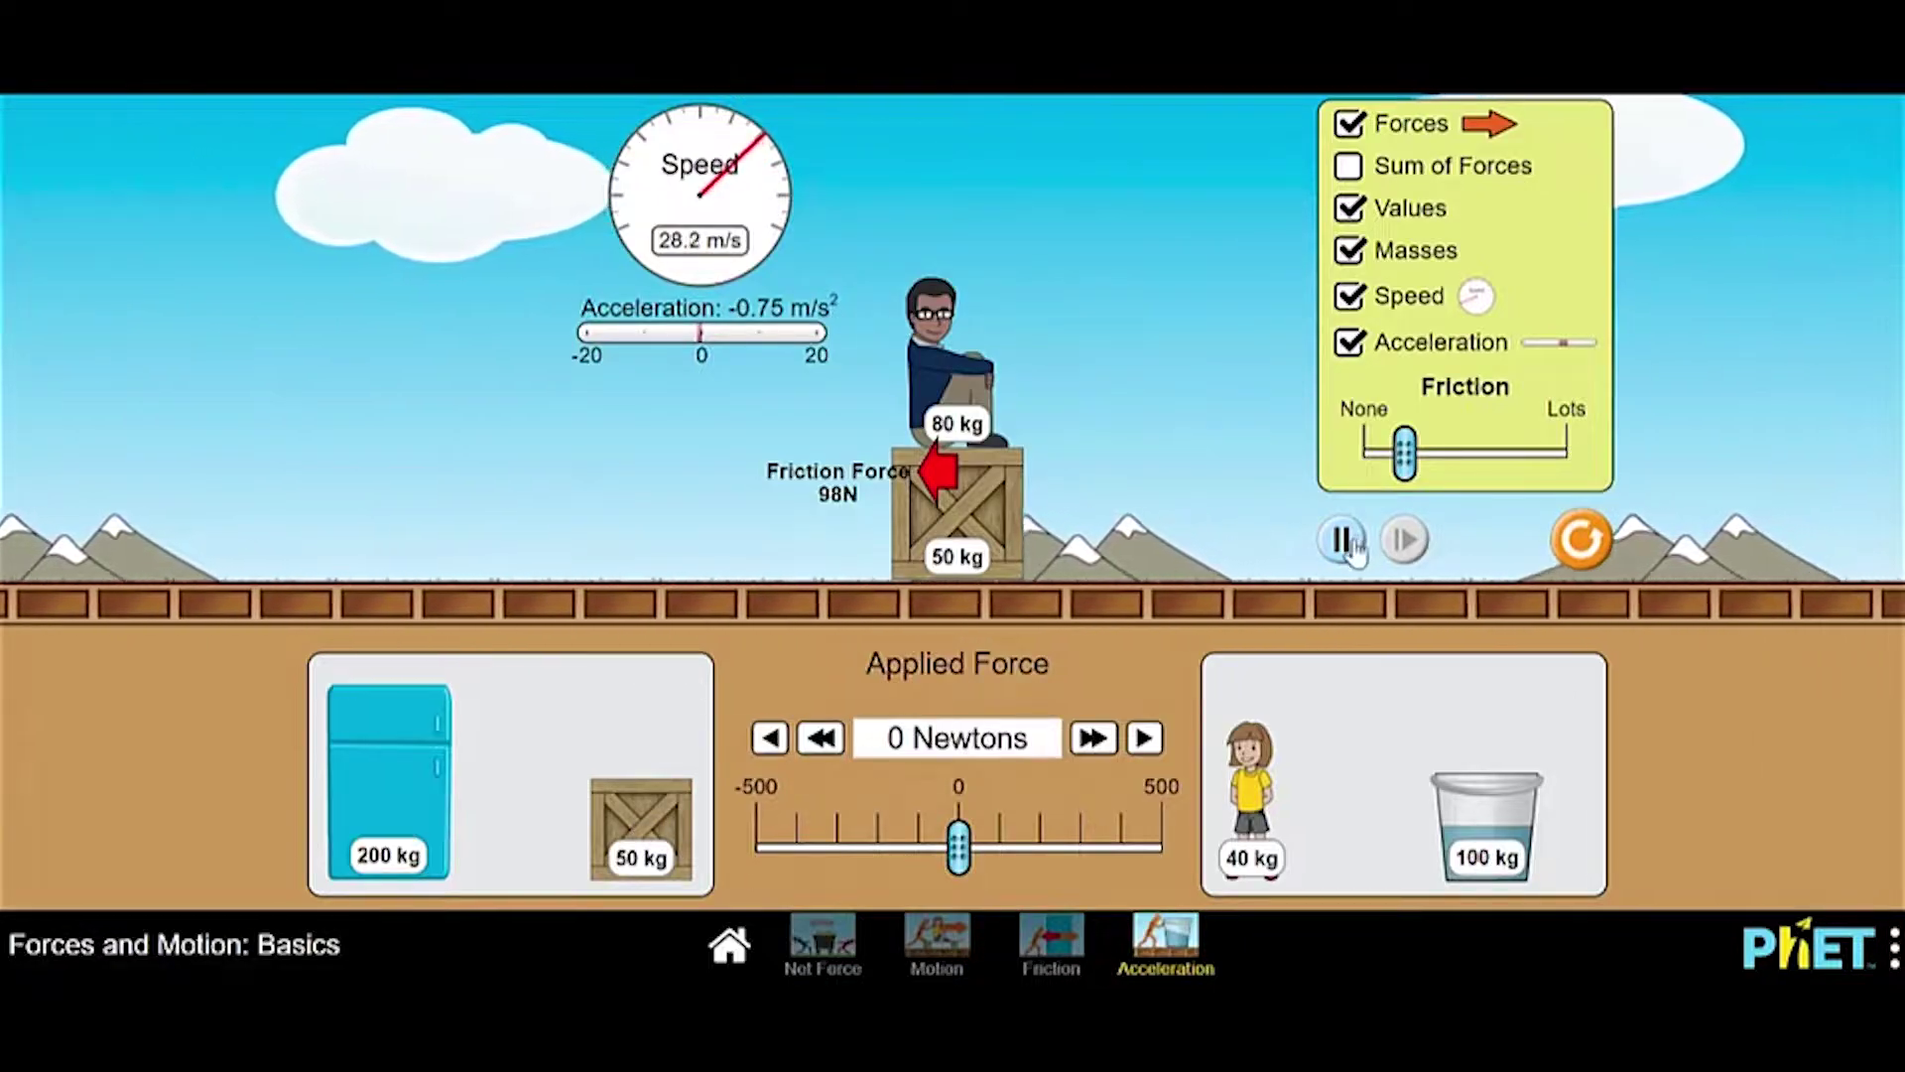
left_click(1588, 553)
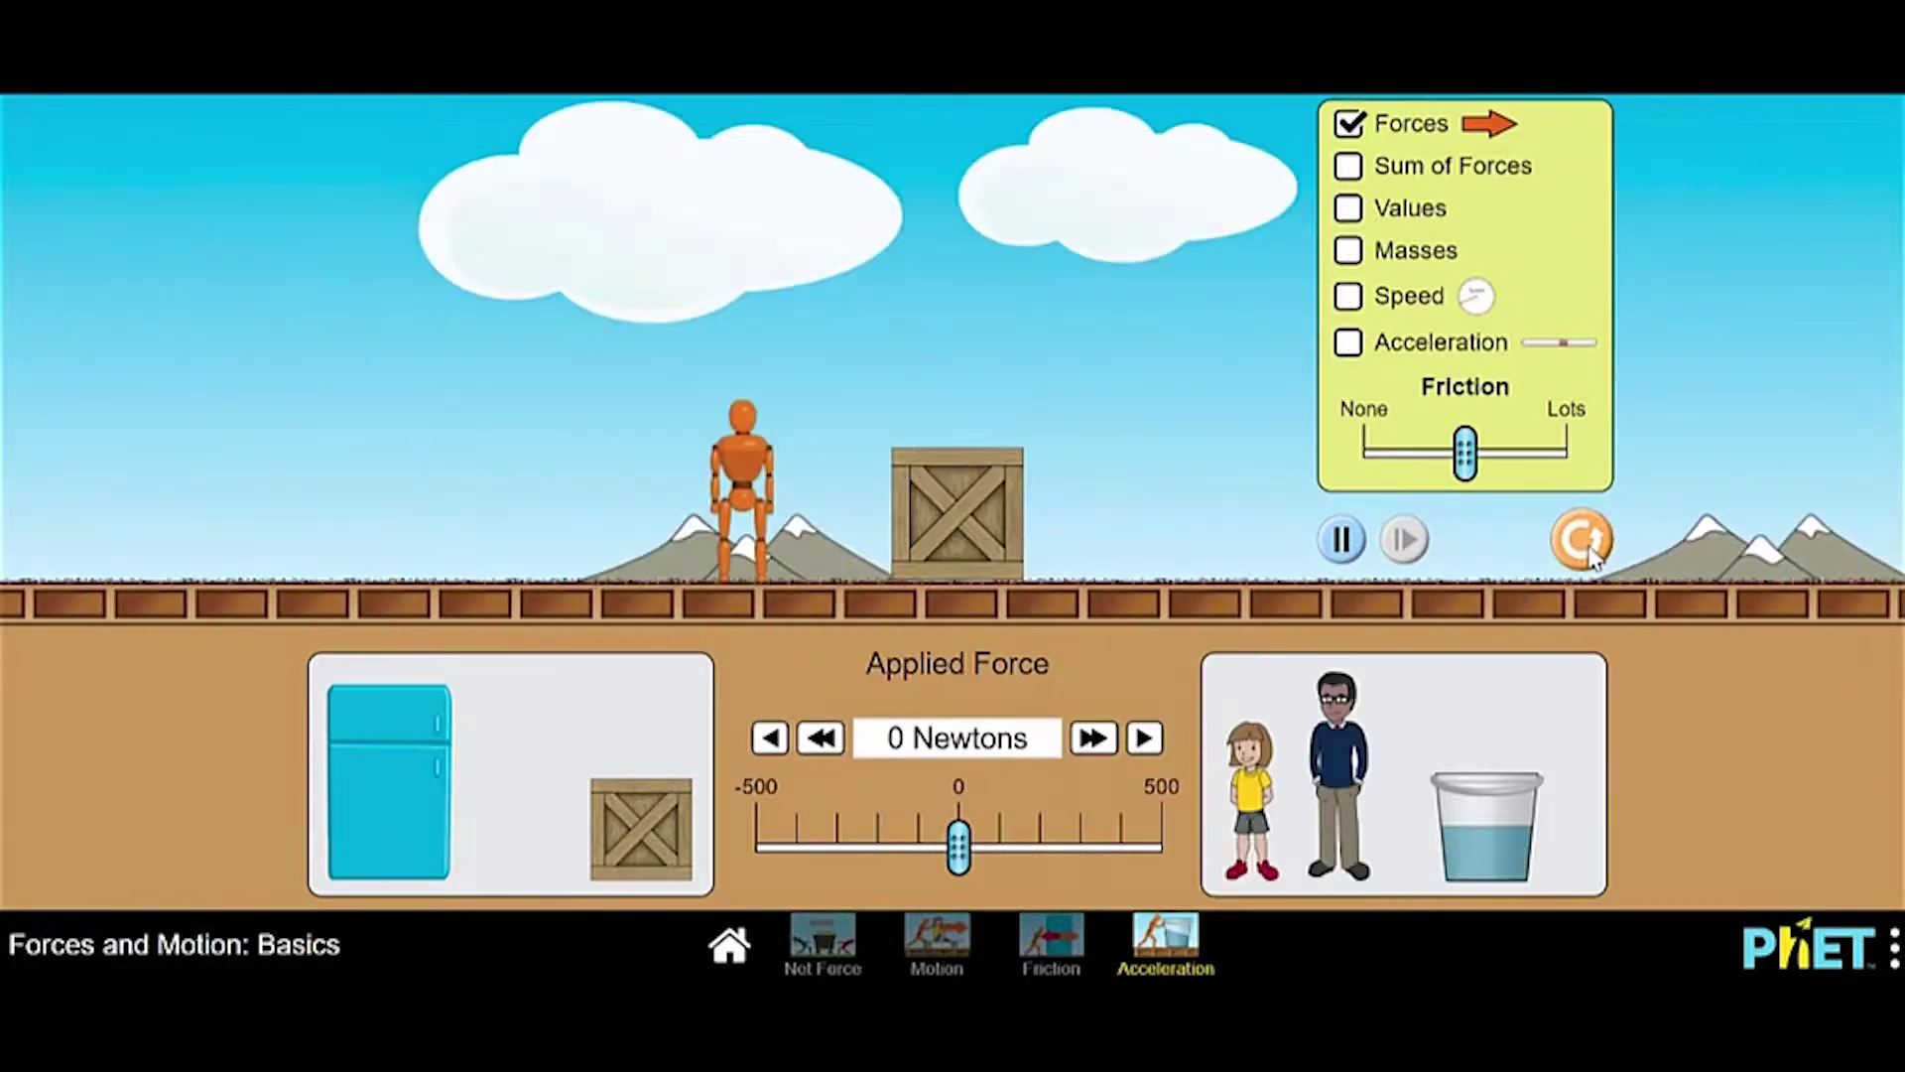
Display acceleration, speed, numeric values and masses in the reset simulation.
left_click(1349, 344)
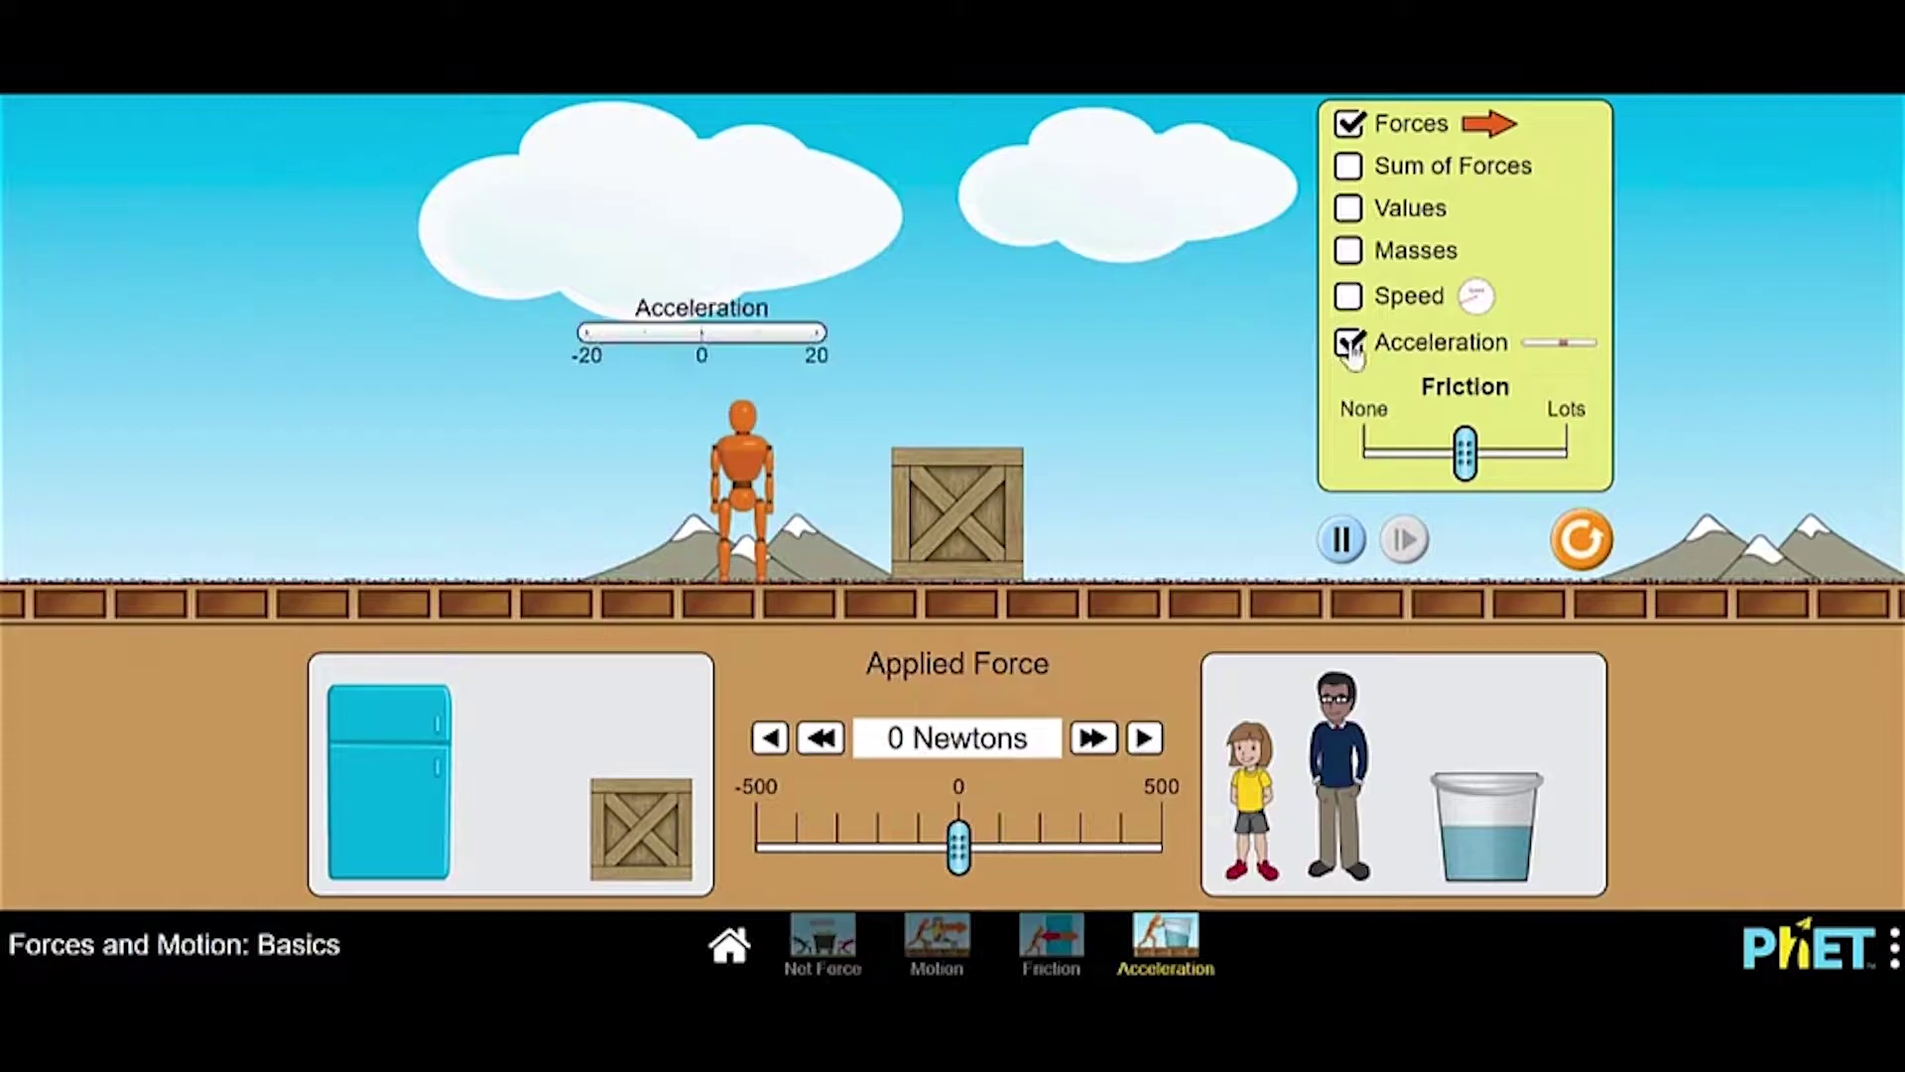
left_click(1351, 298)
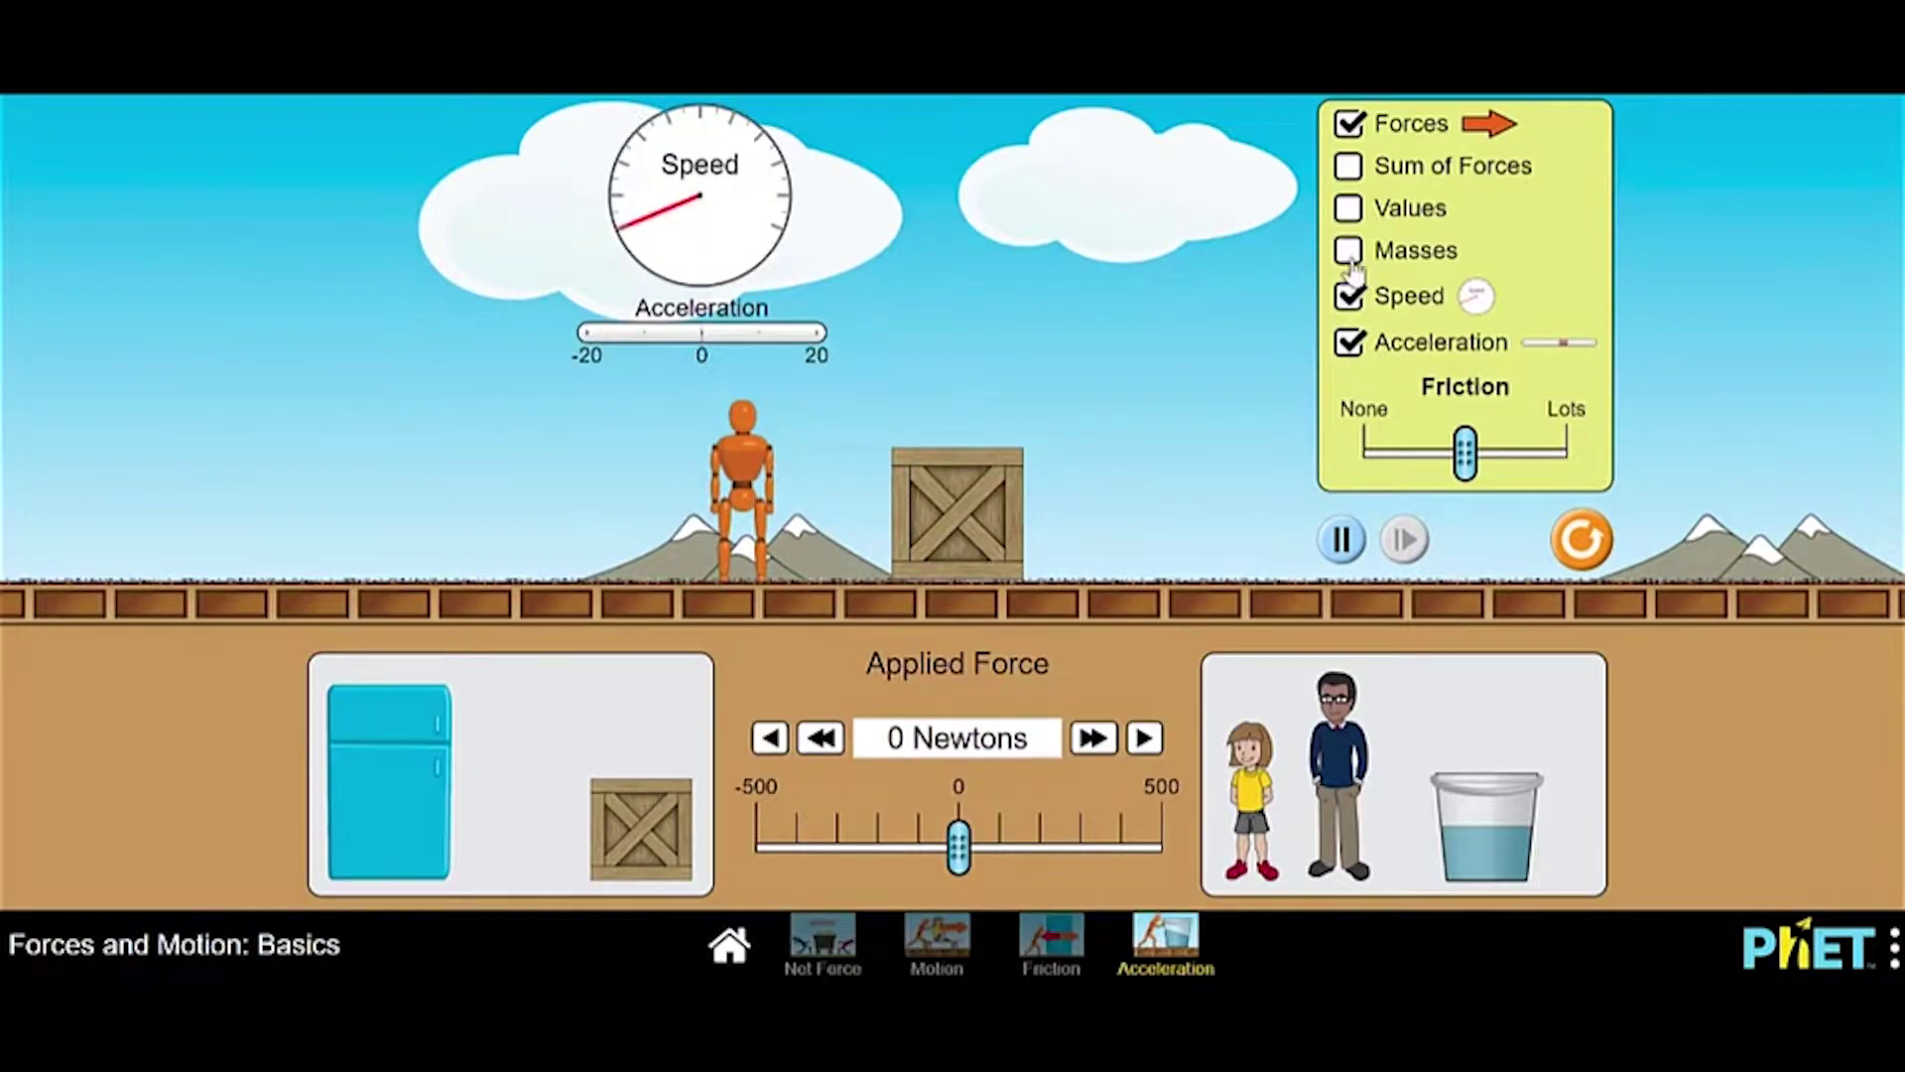
left_click(1349, 210)
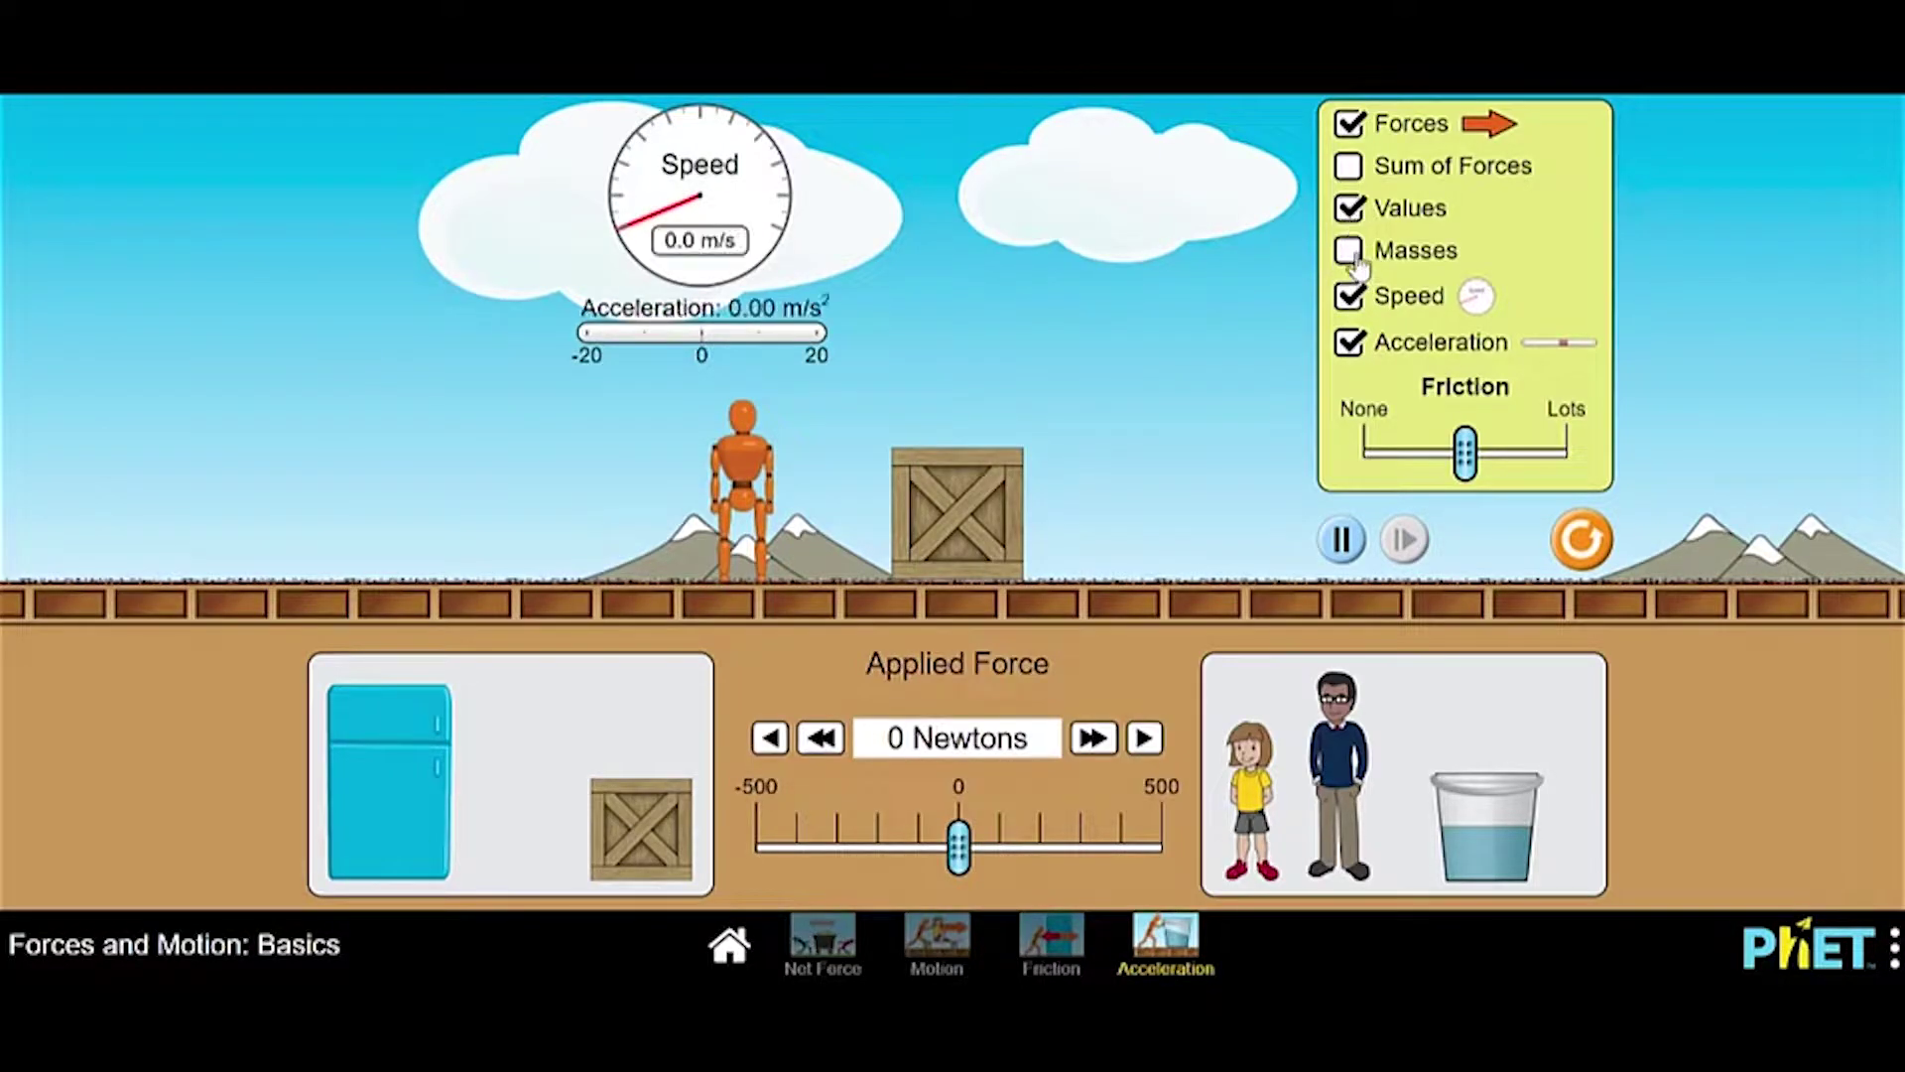
left_click(1356, 256)
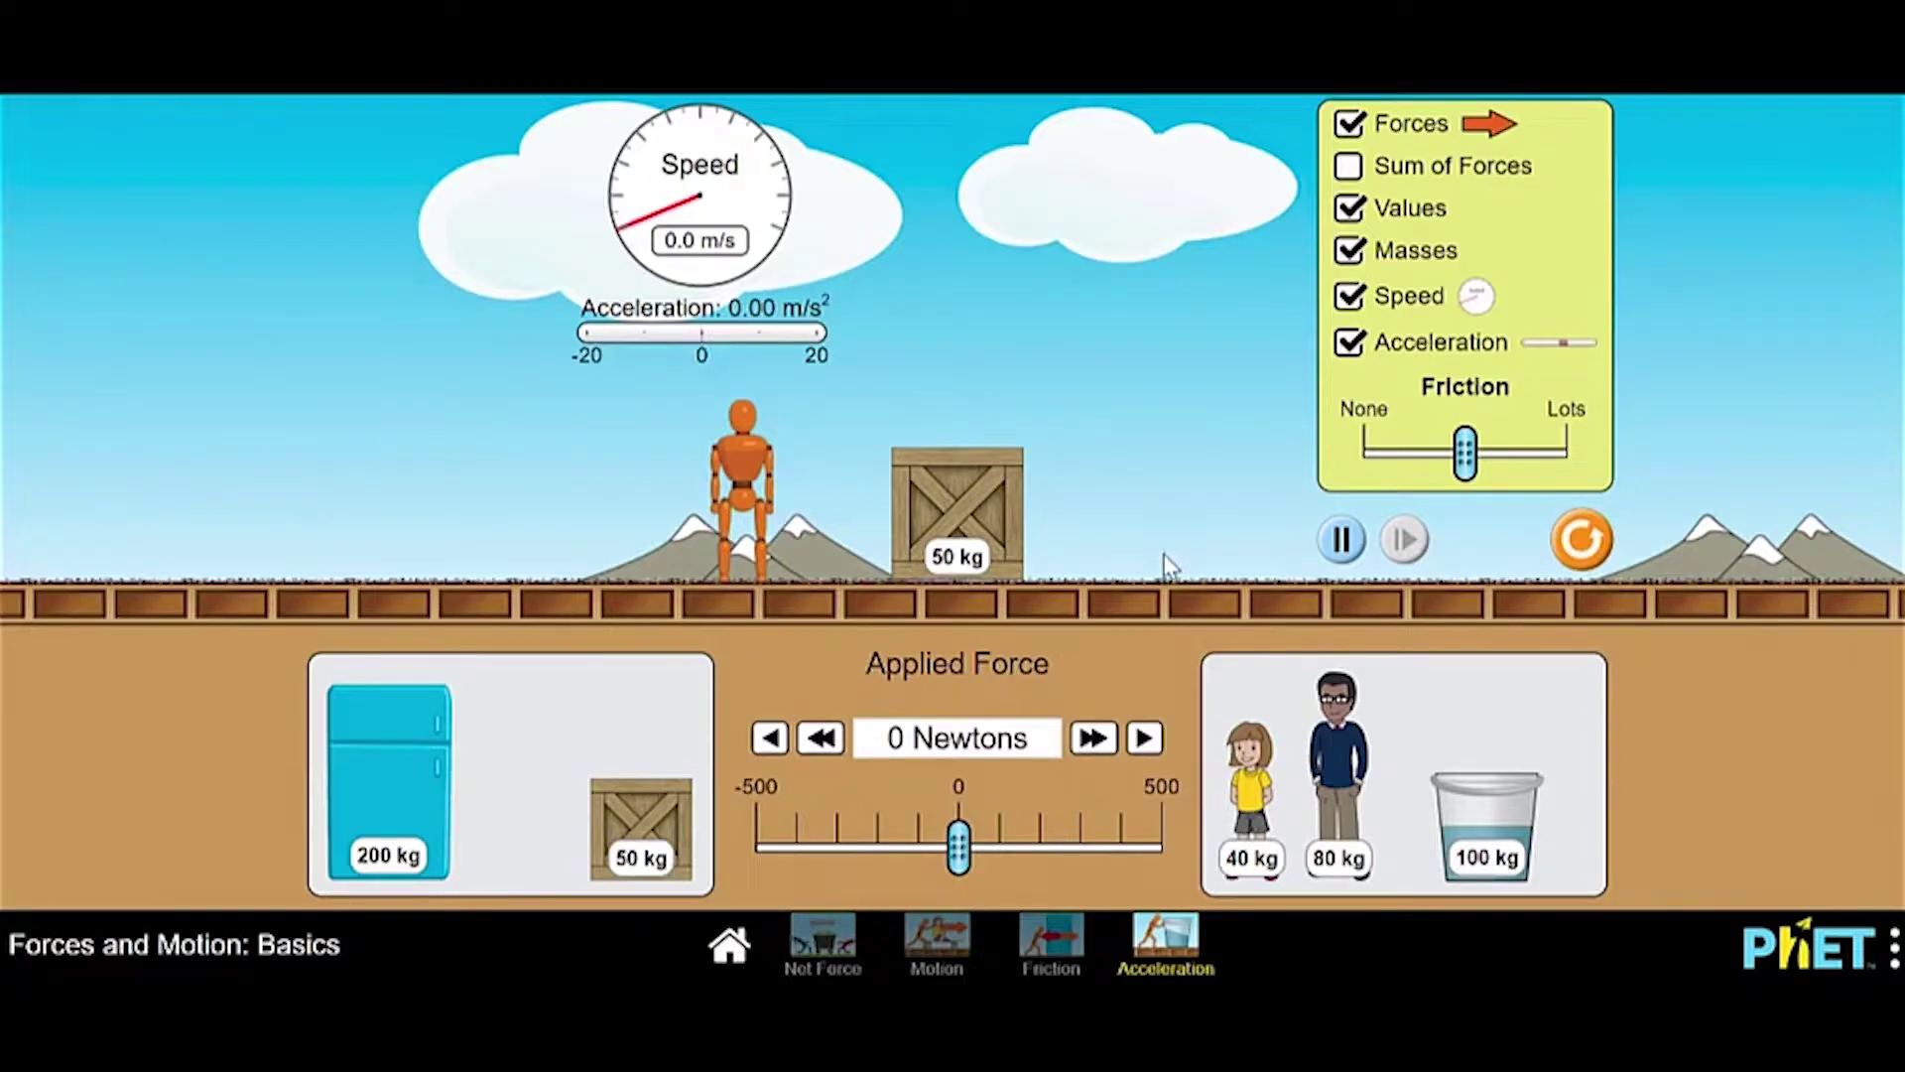
Stack the second 50 kg crate on the first, push them with 500 N, and reset the simulation.
left_click_drag(662, 831, 970, 377)
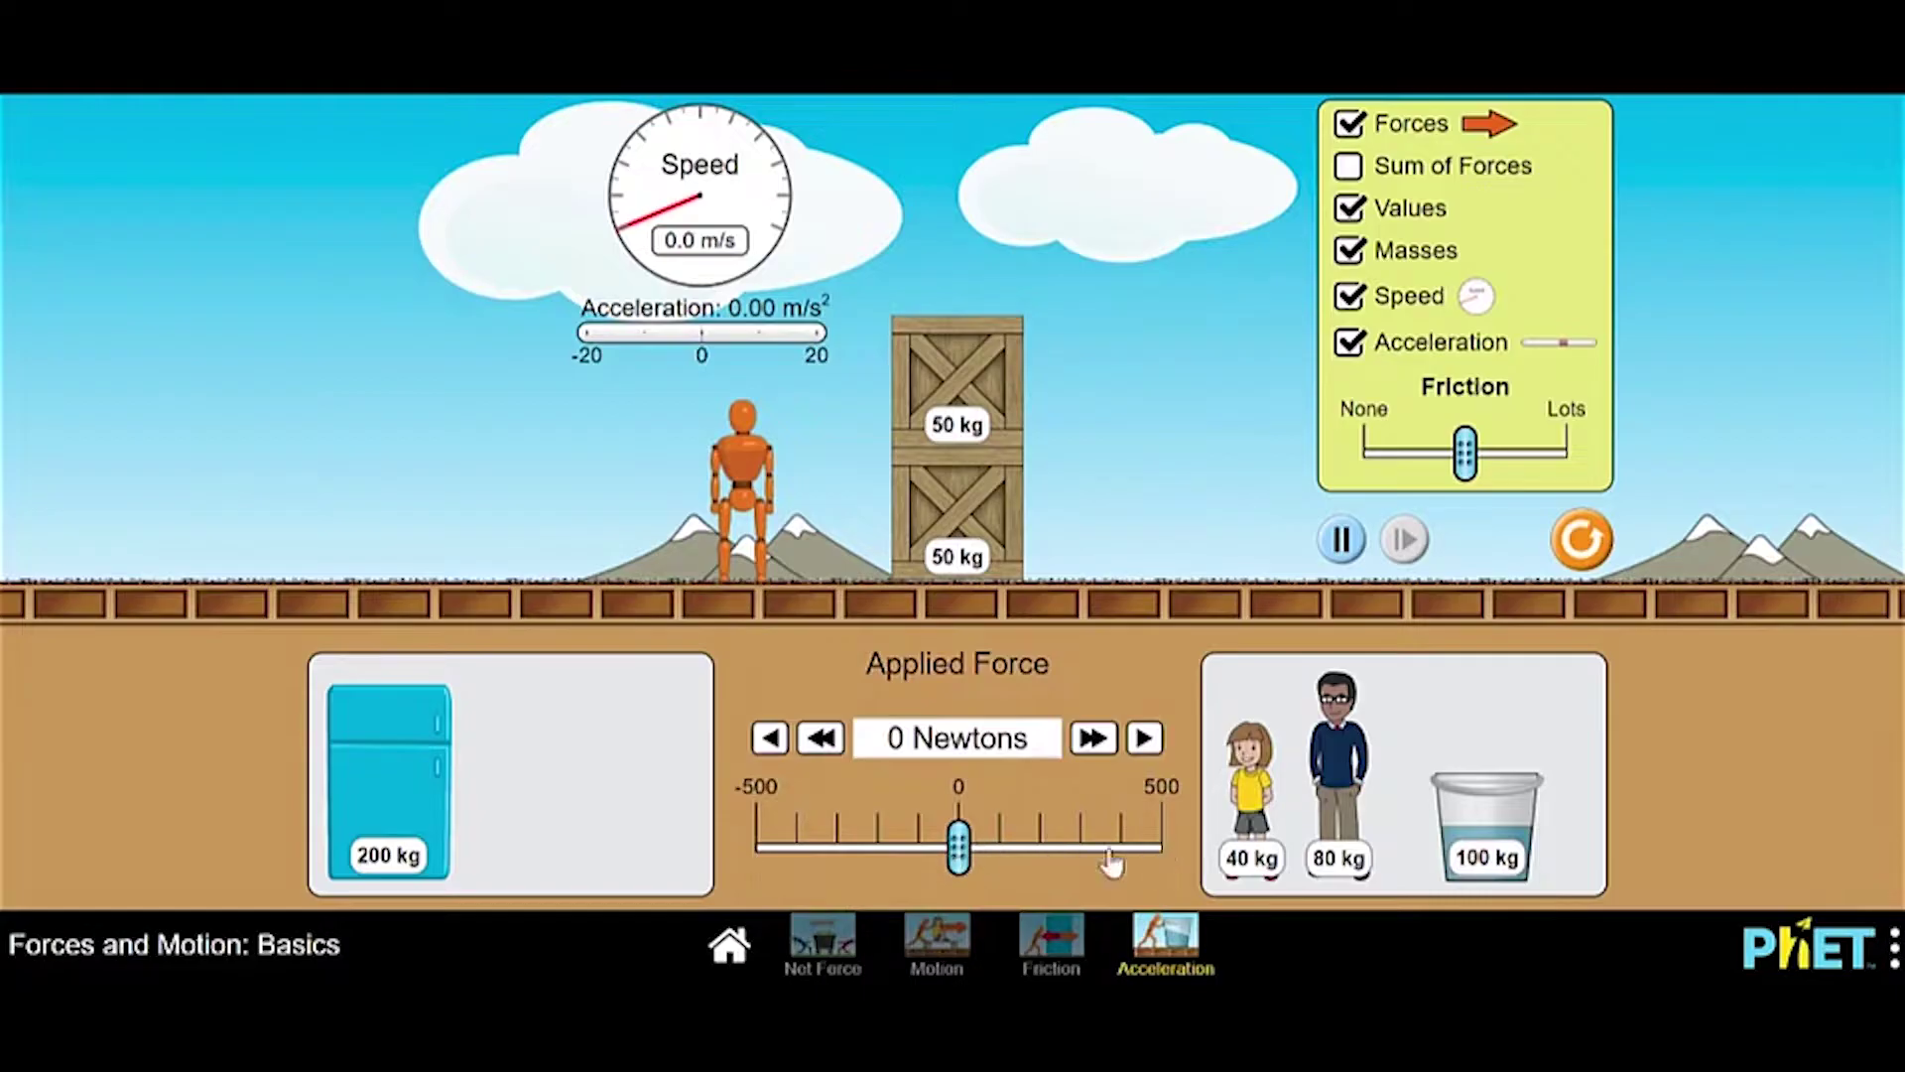
left_click_drag(959, 863, 1166, 863)
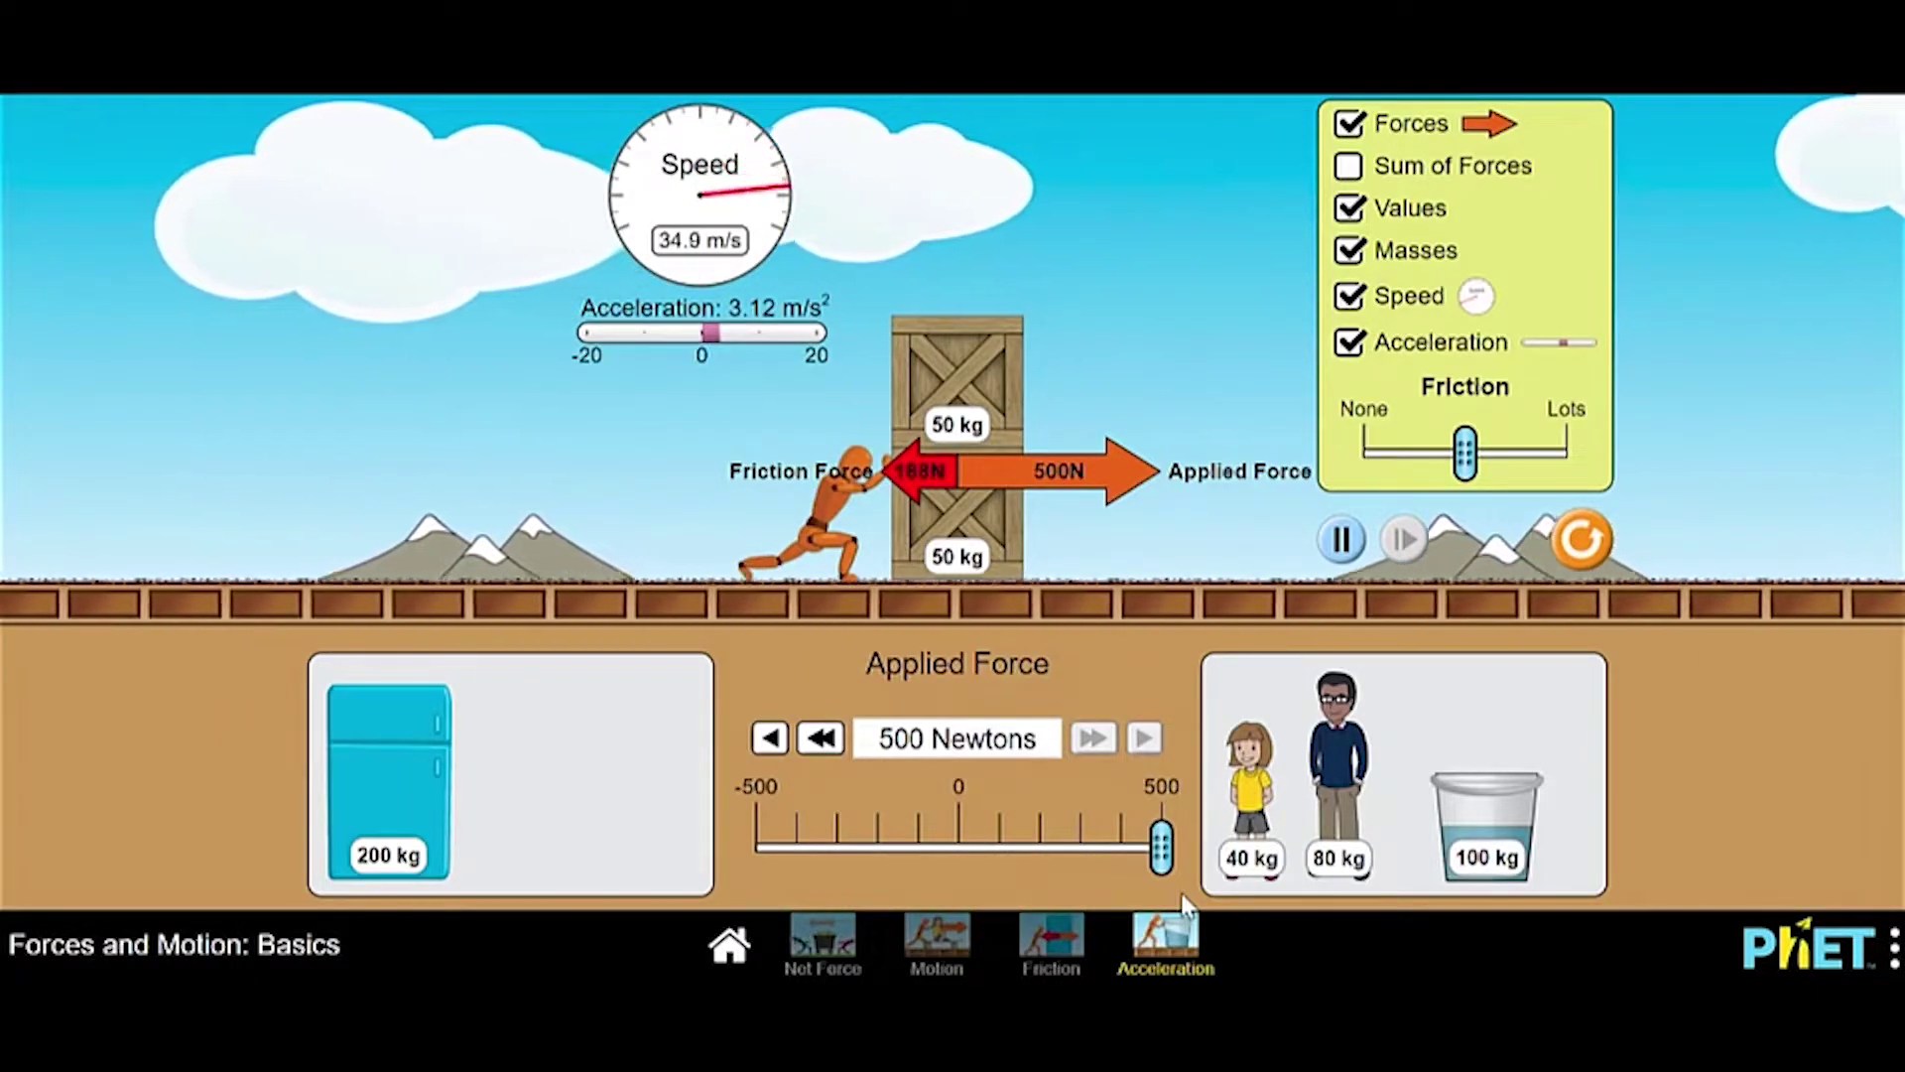
left_click_drag(1161, 848, 958, 849)
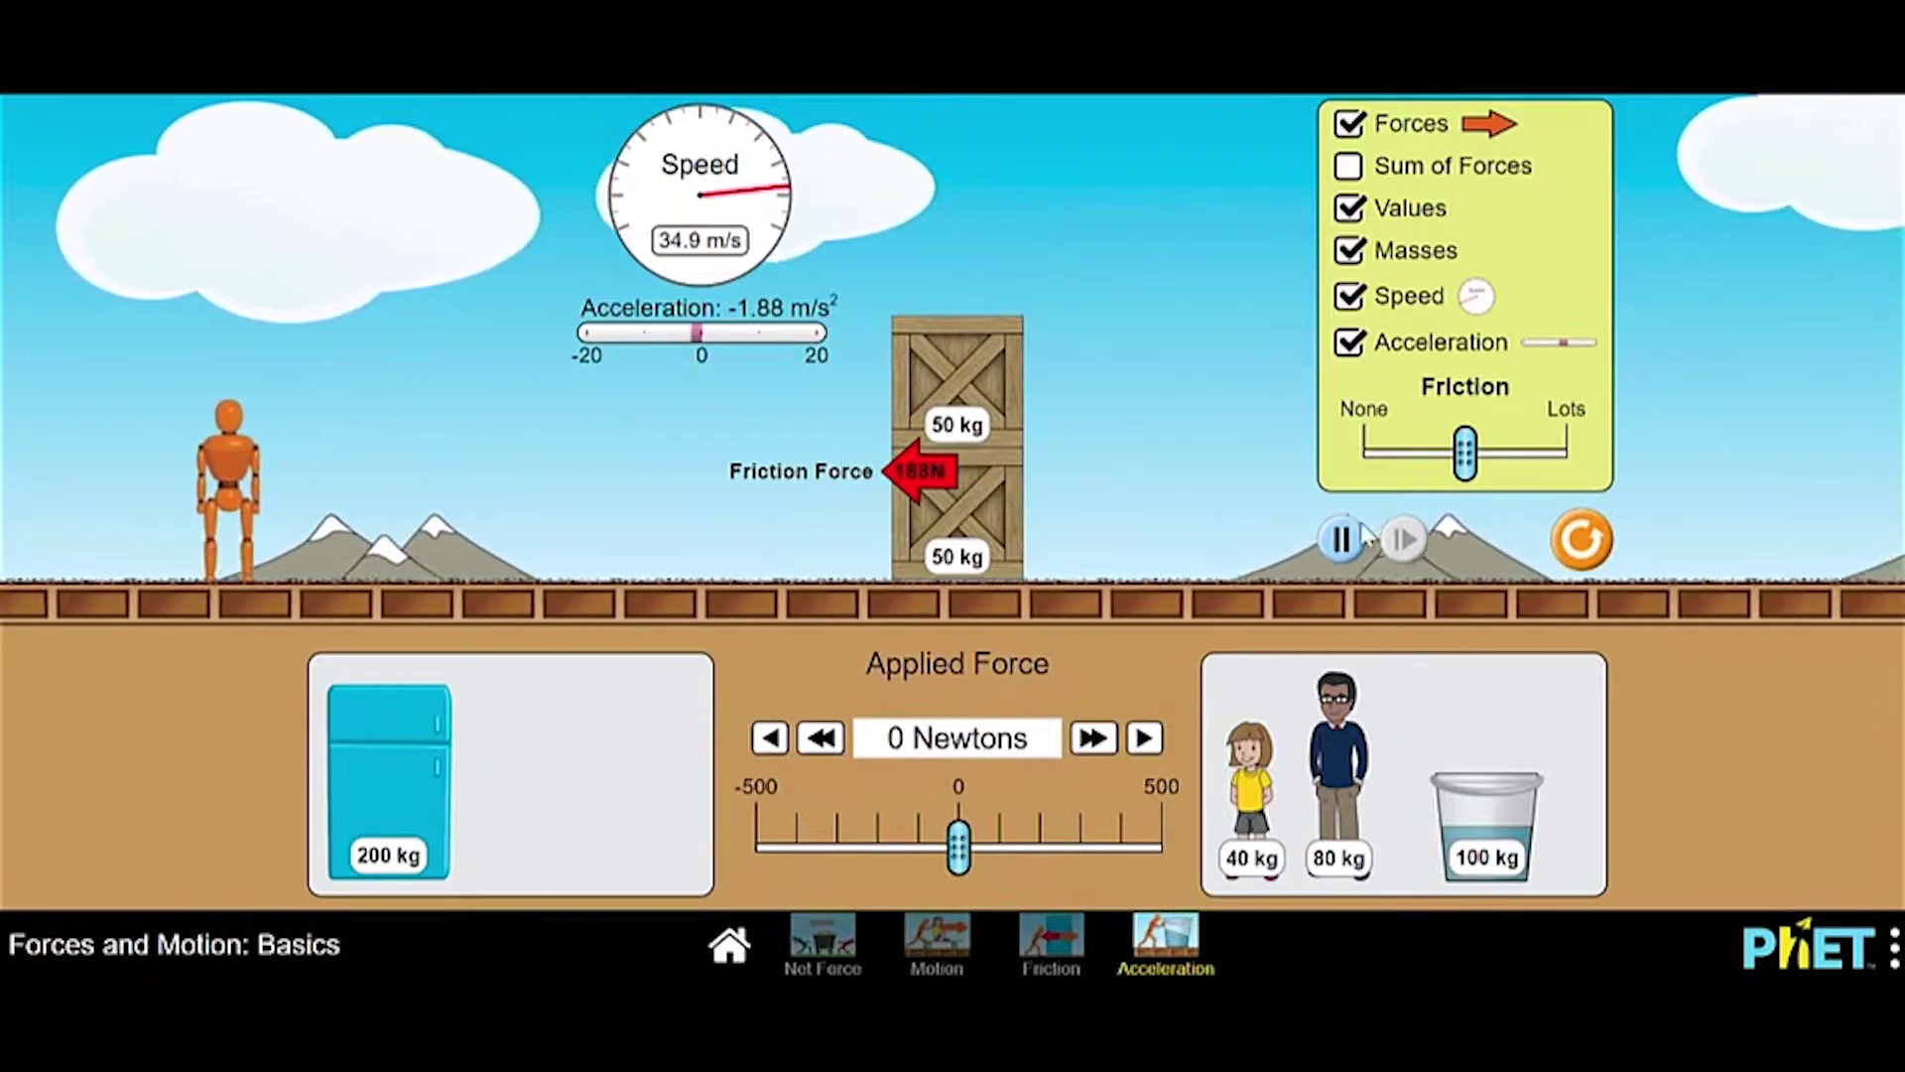
left_click(1582, 539)
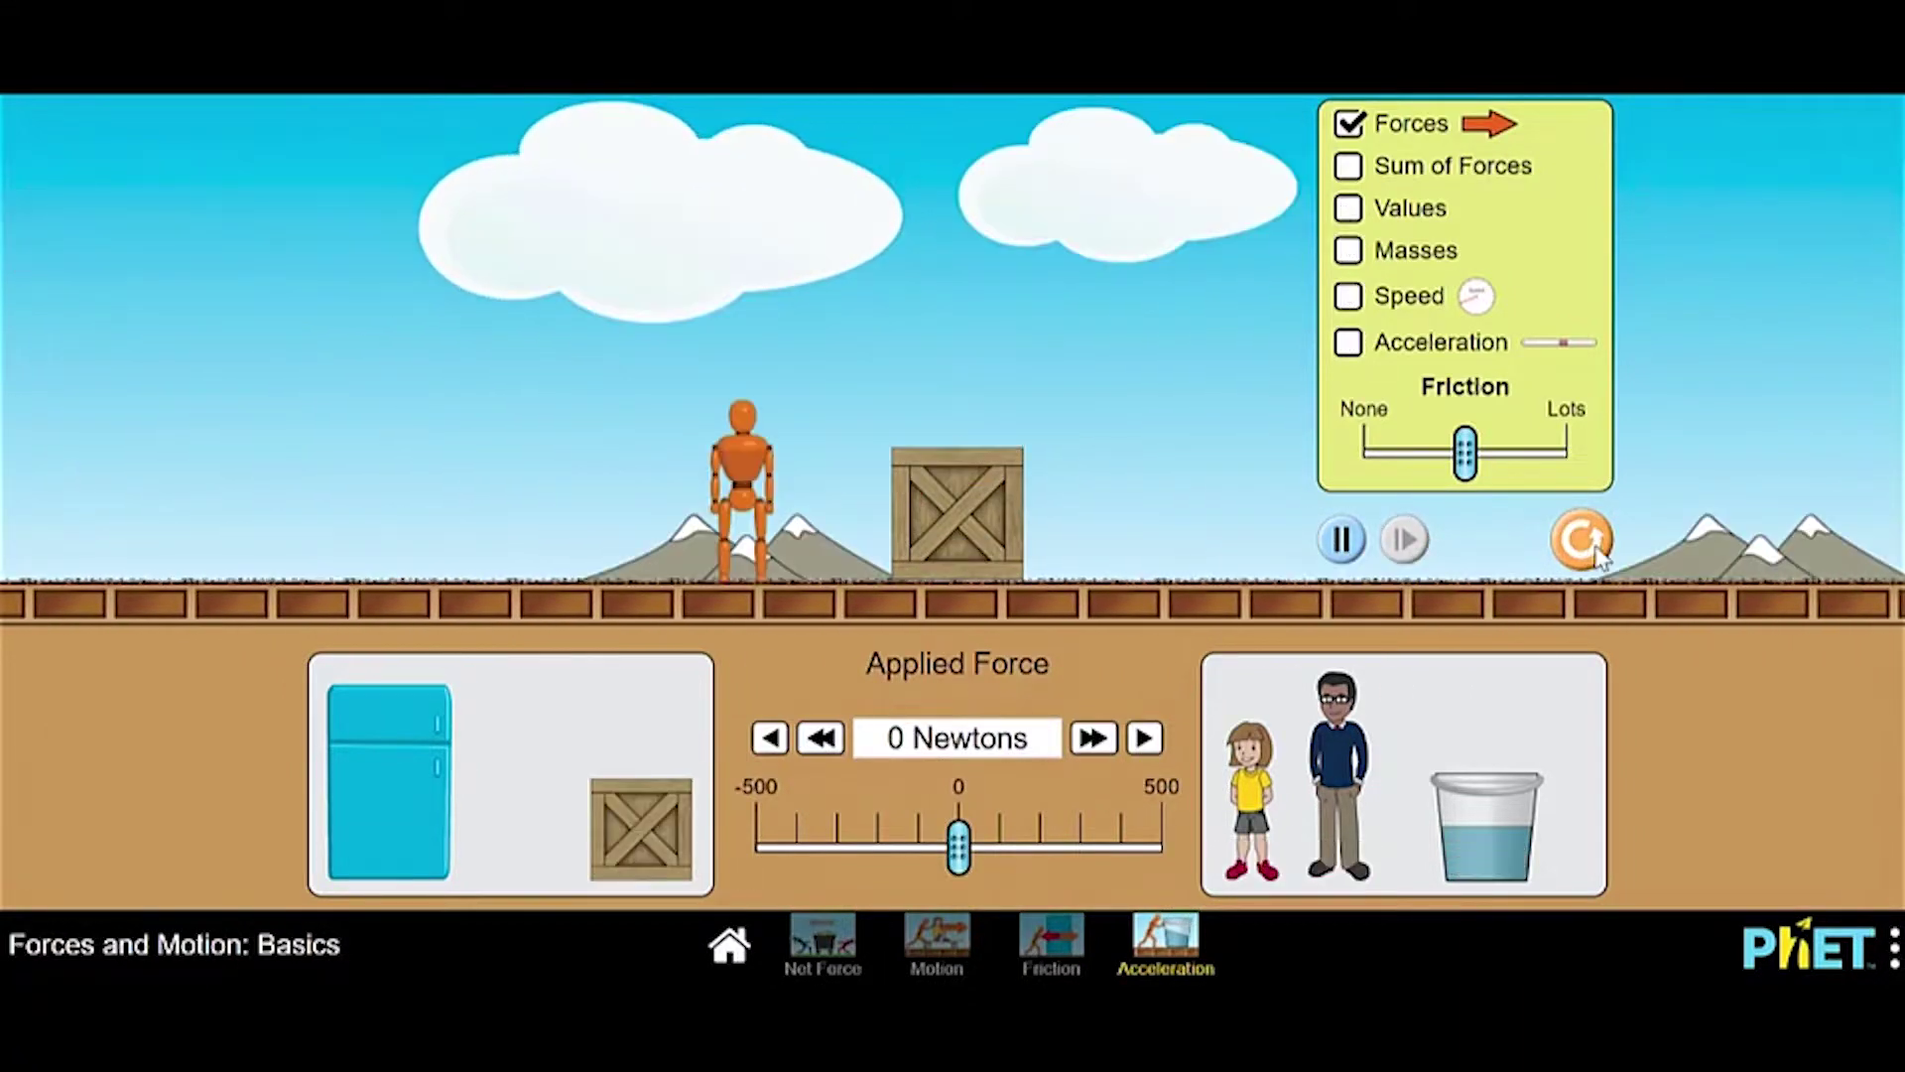
Turn on the acceleration, speed, masses and values displays again for a new trial.
left_click(1348, 342)
left_click(1348, 295)
left_click(1348, 250)
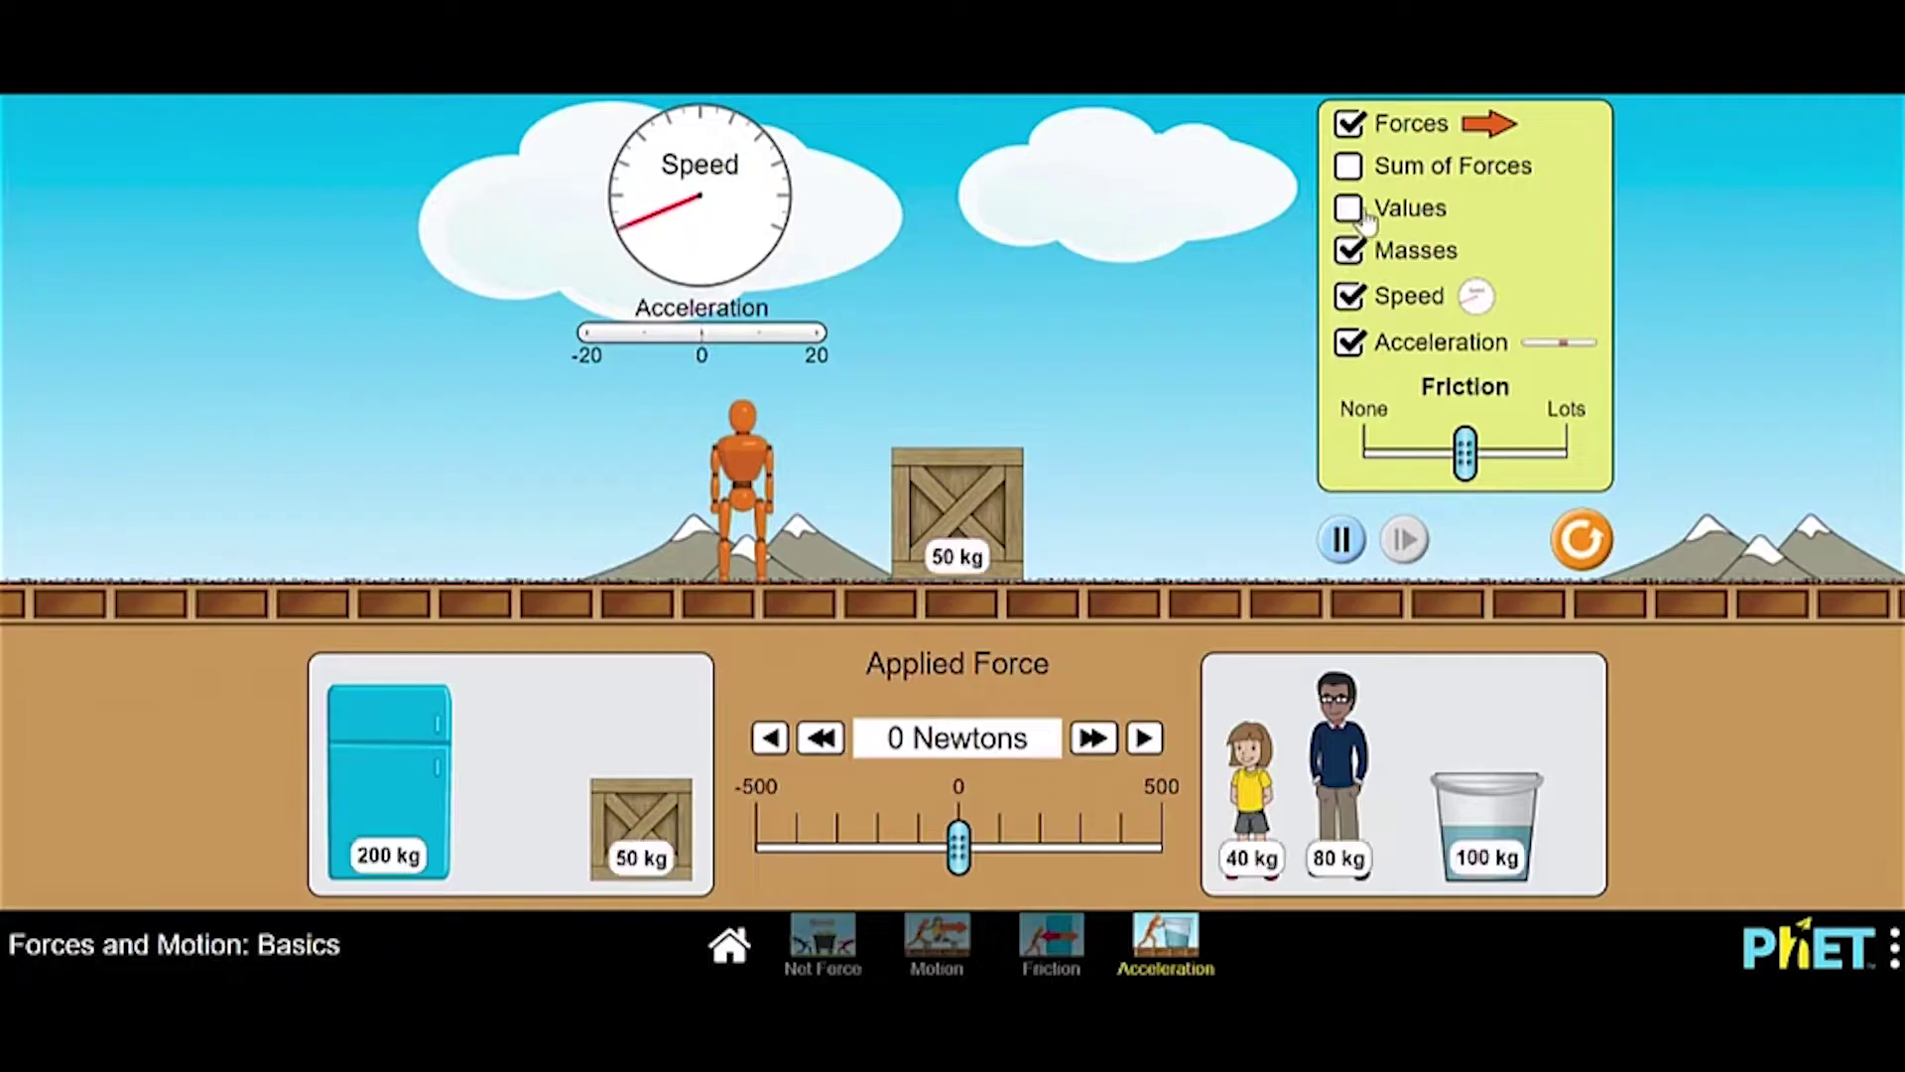
left_click(1365, 218)
Seat the girl on the crate, push it with the maximum 500 N applied force, and reset the simulation.
left_click_drag(1251, 784, 962, 389)
left_click_drag(1067, 447, 947, 436)
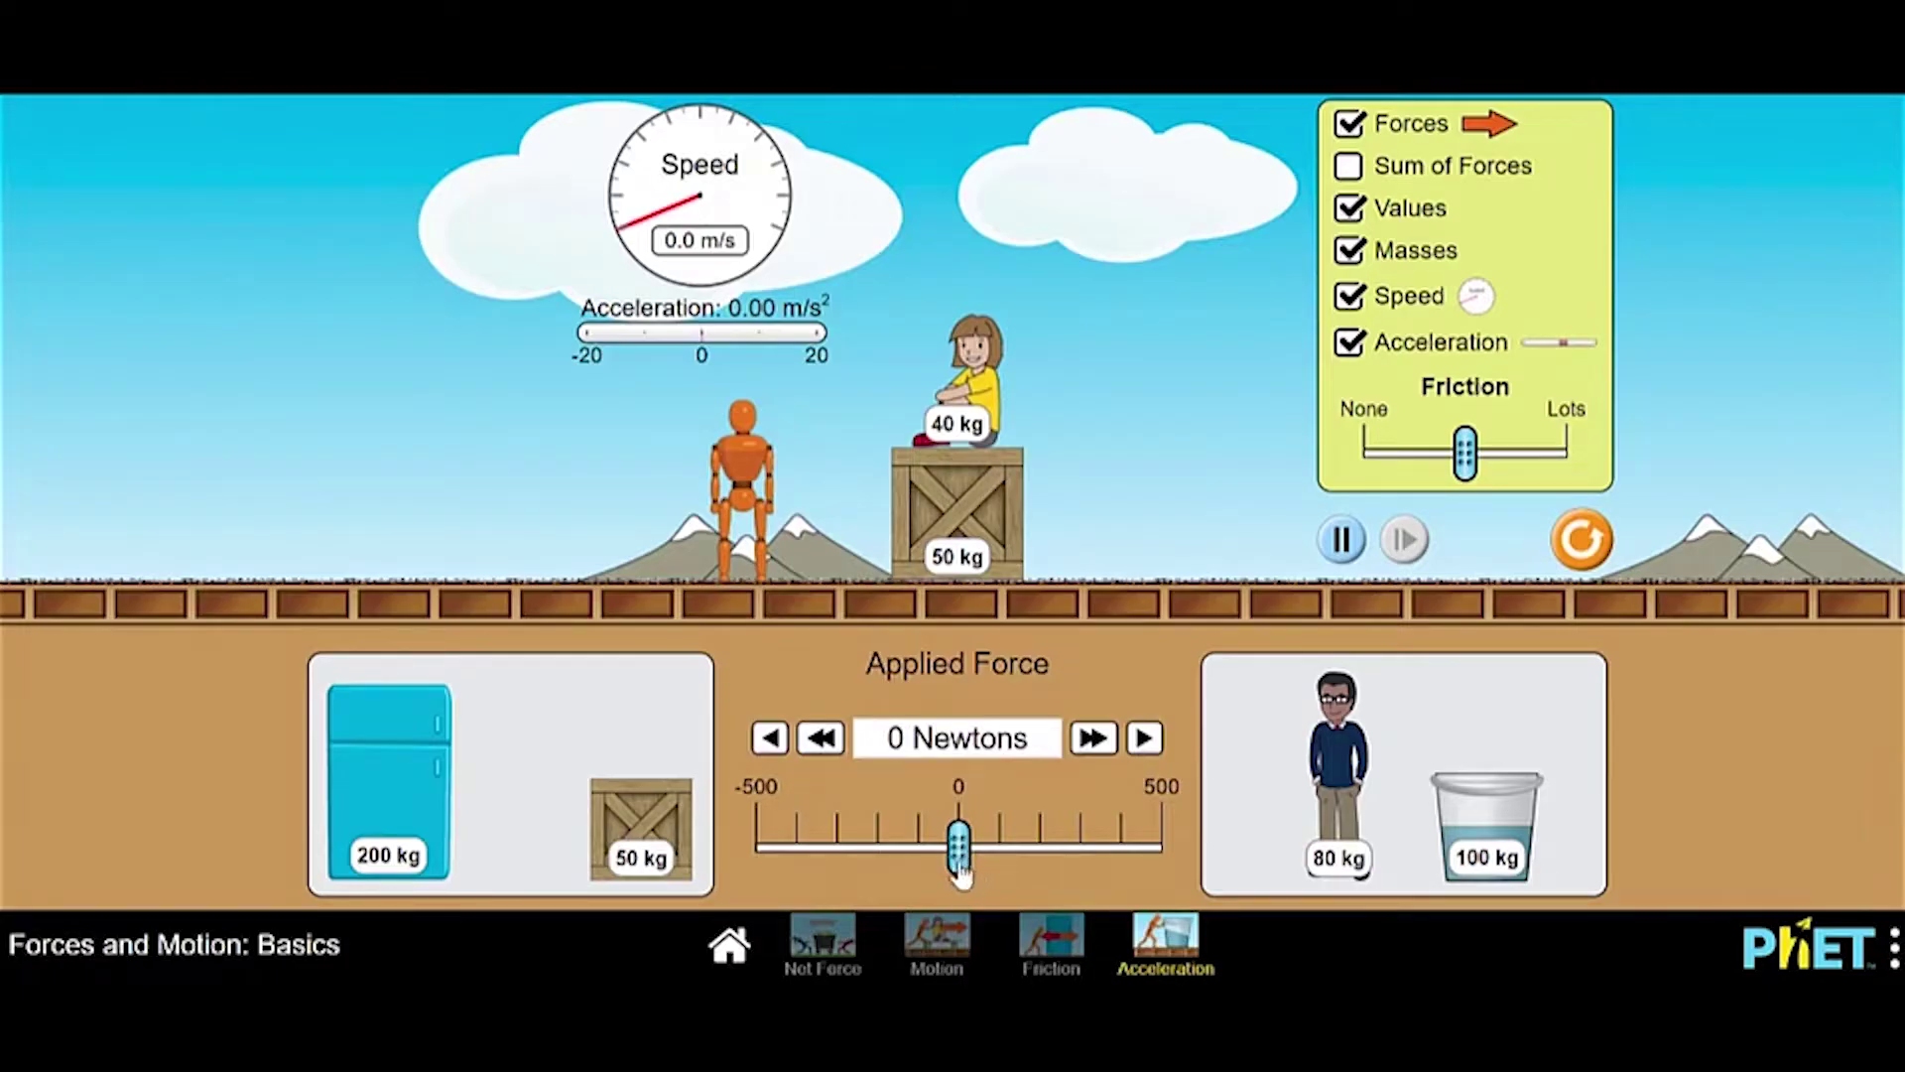
left_click_drag(959, 871, 1209, 898)
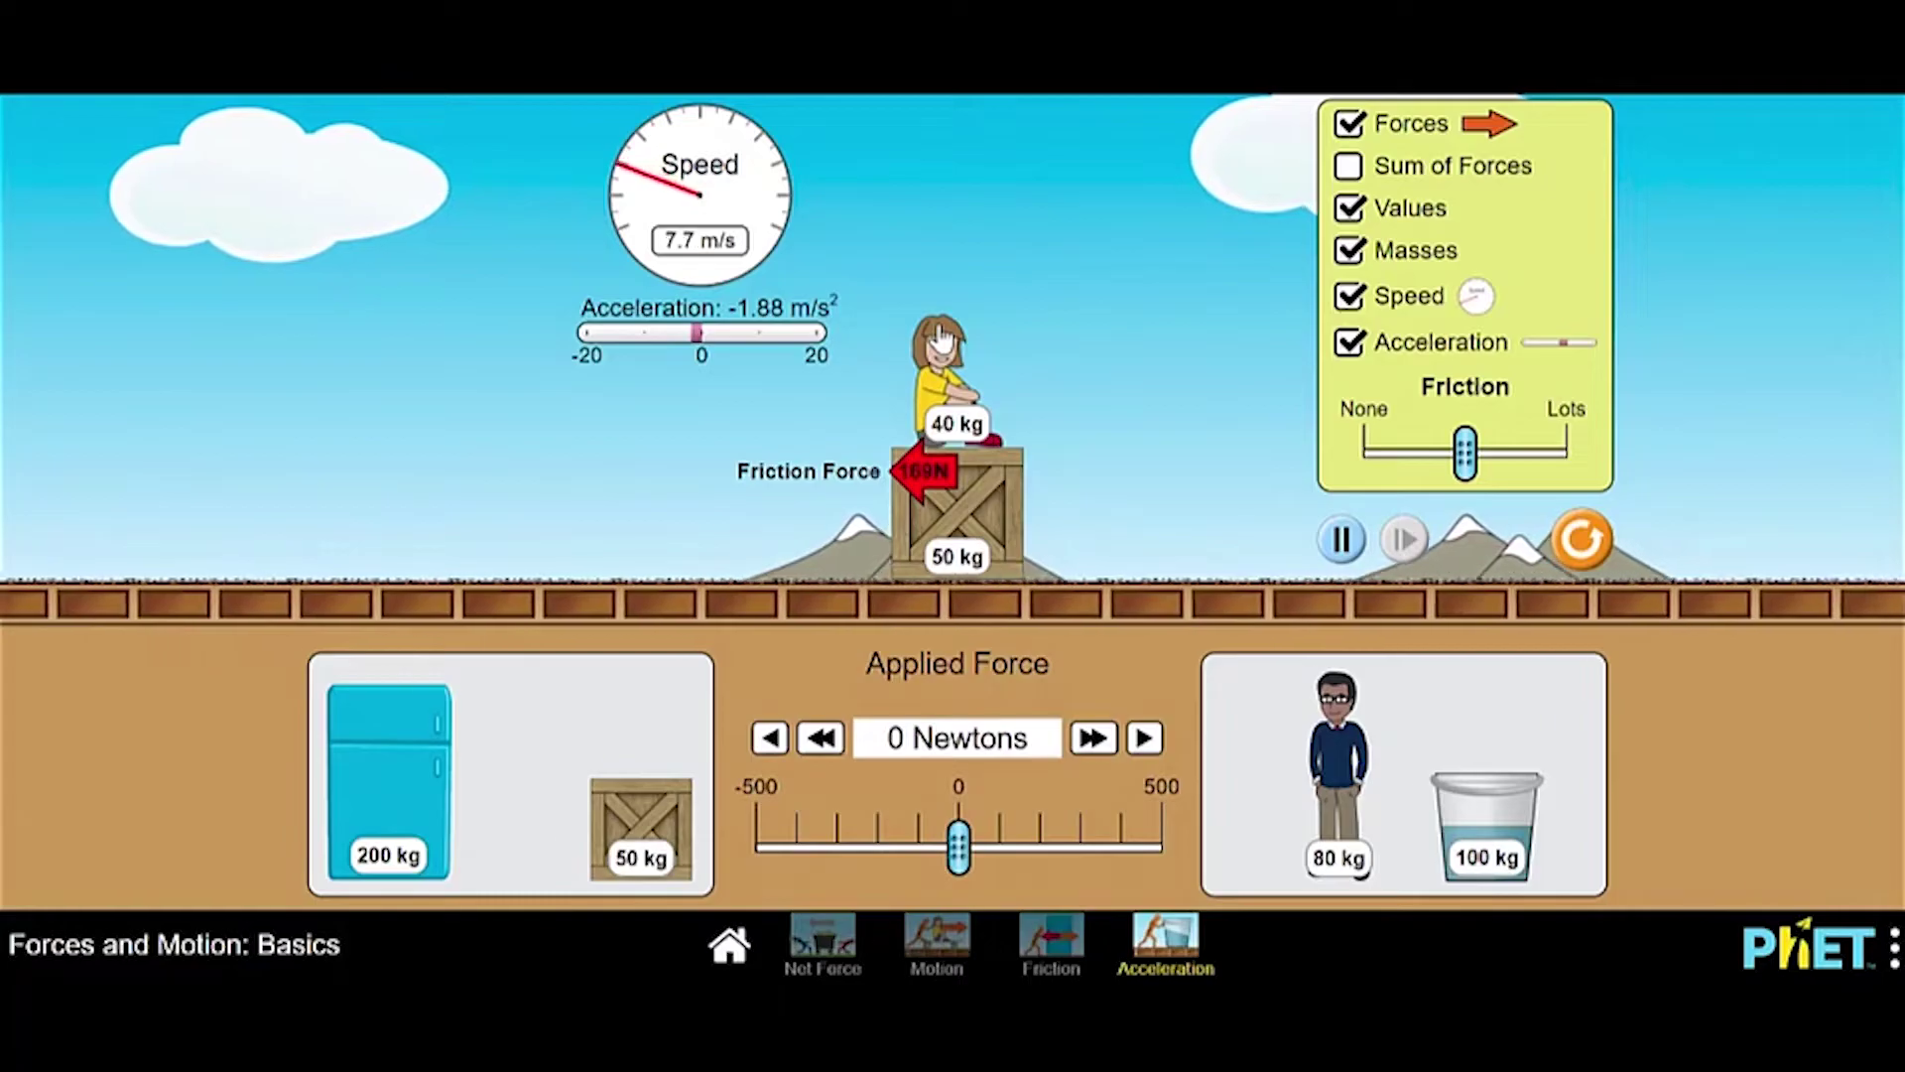
key("alt+r")
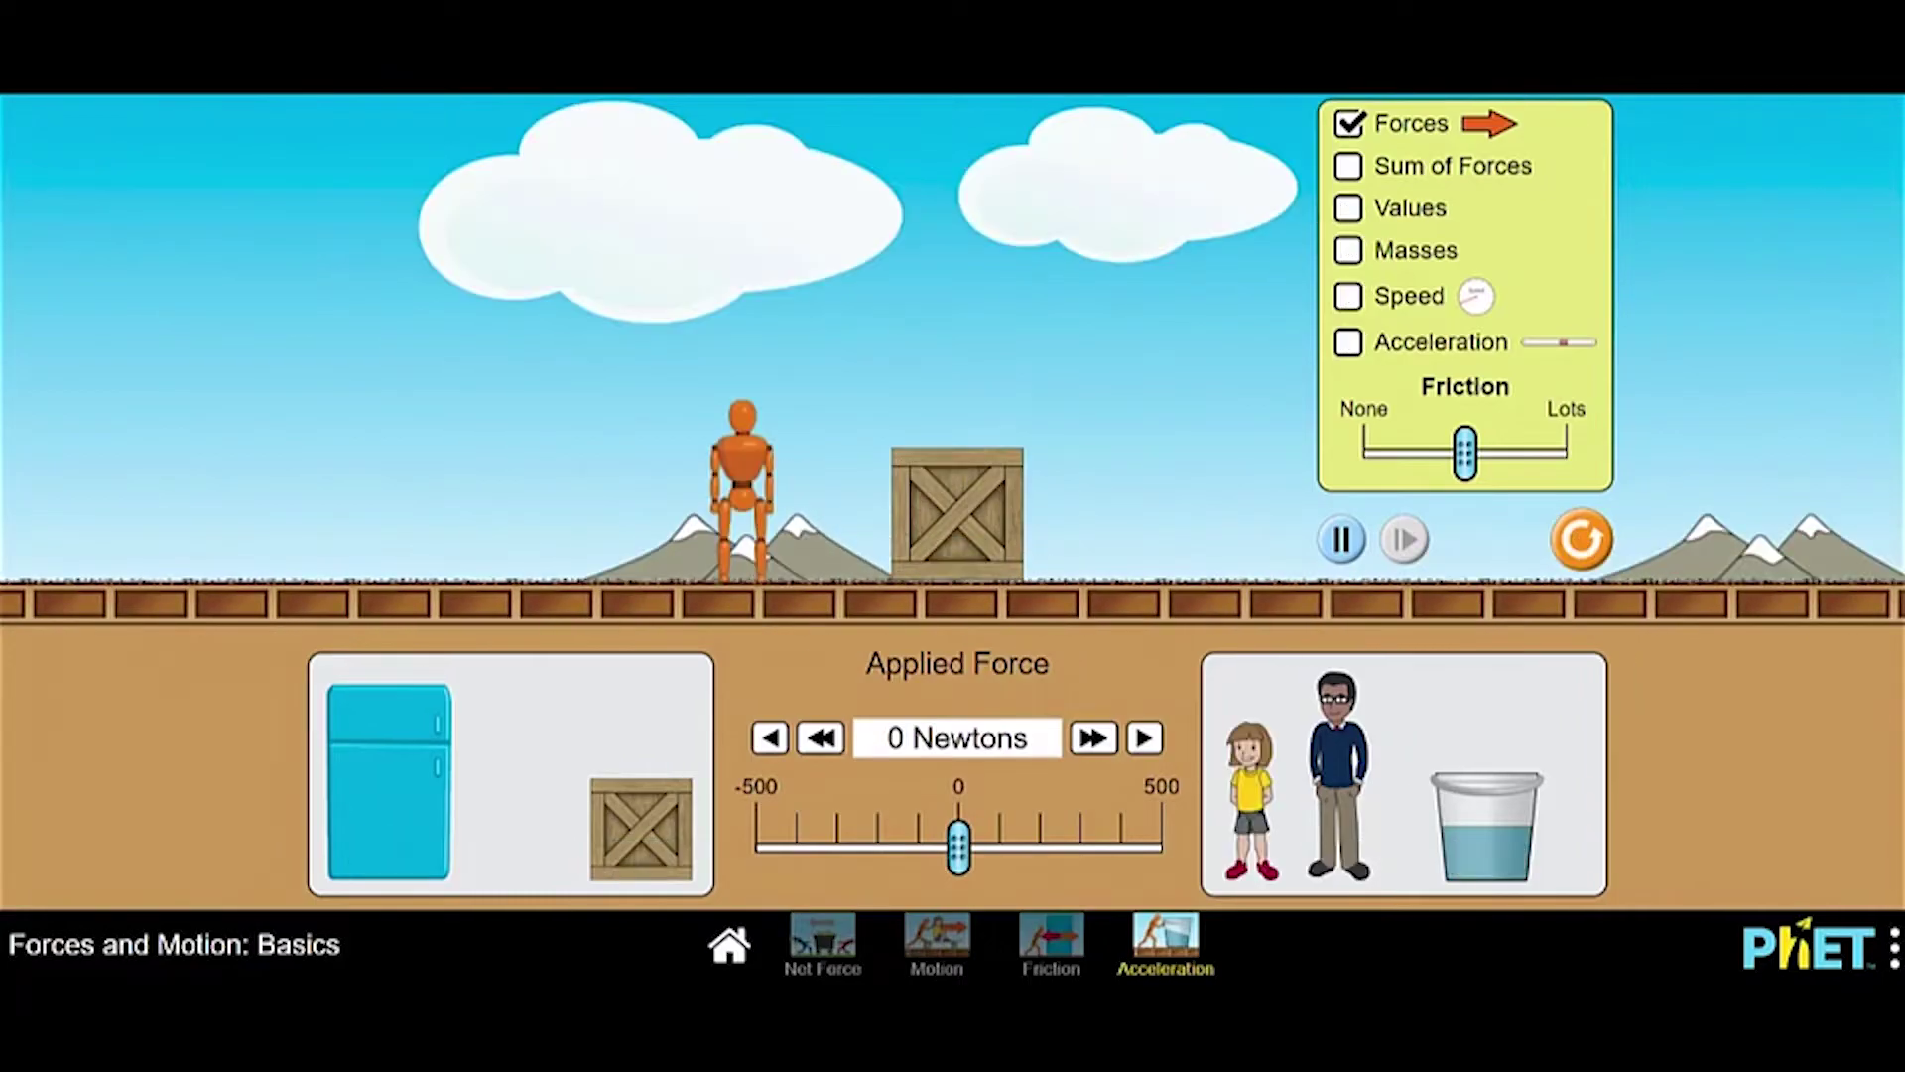